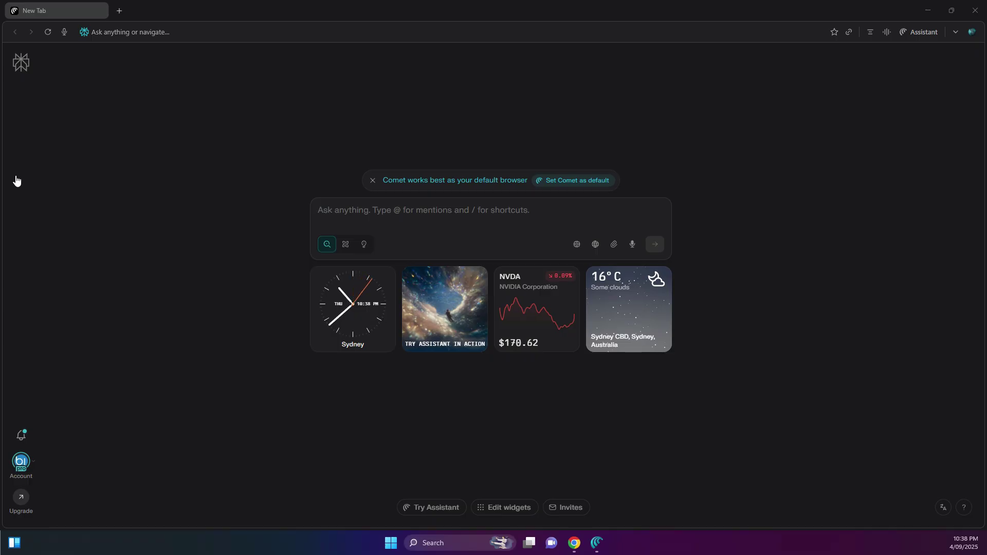
{"action": "left_click", "coordinate": [270, 33]}
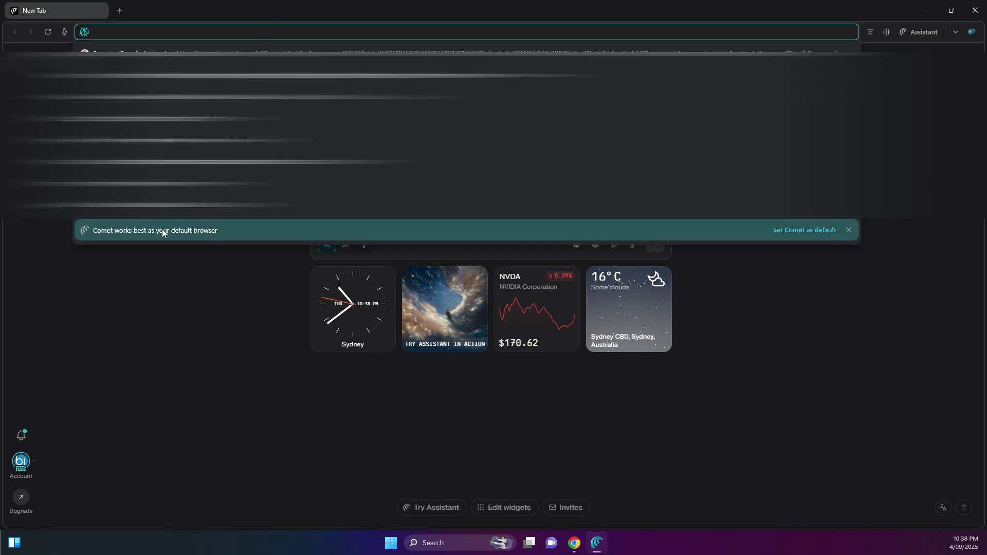
{"action": "key", "text": "Escape"}
{"action": "left_click", "coordinate": [177, 33]}
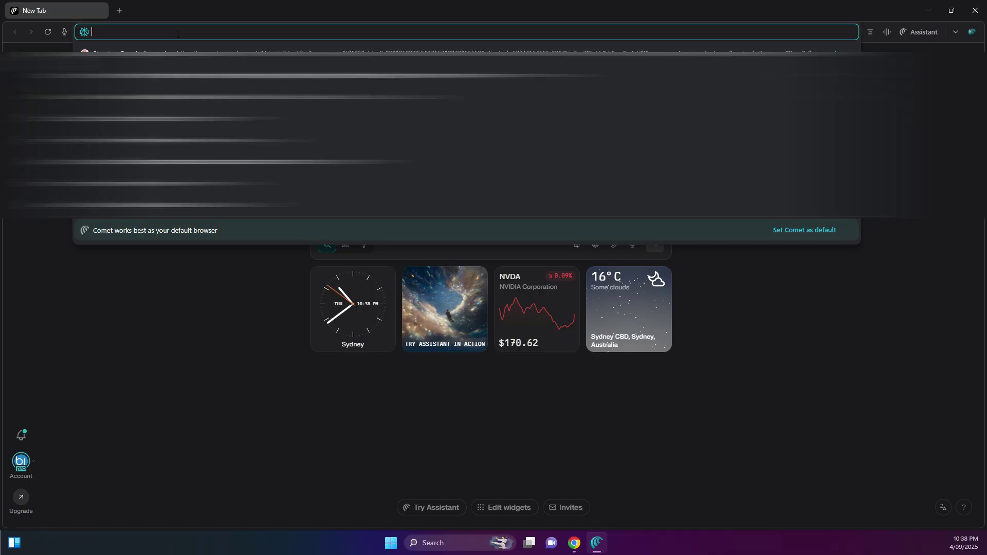
{"action": "type", "text": "https://www.perplexity.ai/join/p/paypal-subscription"}
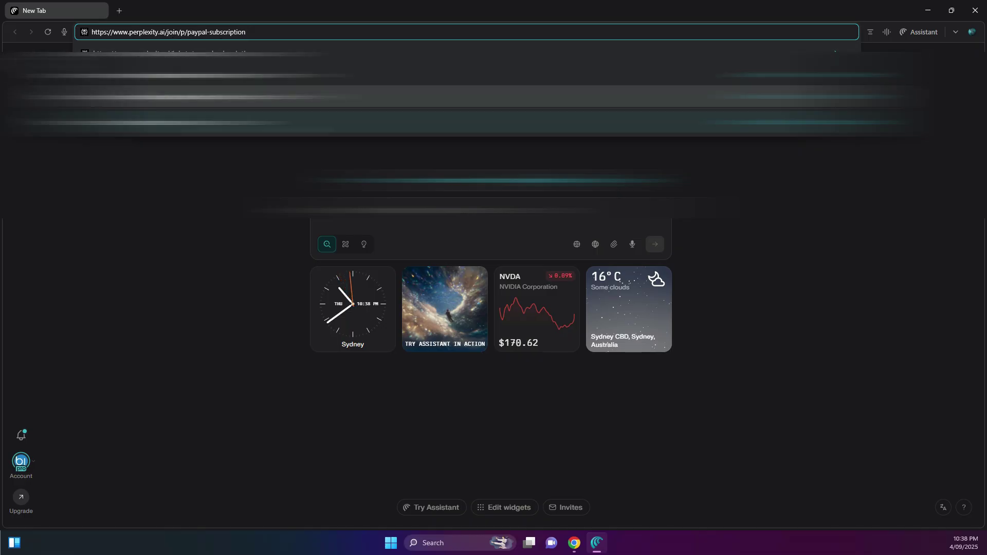
{"action": "key", "text": "Return"}
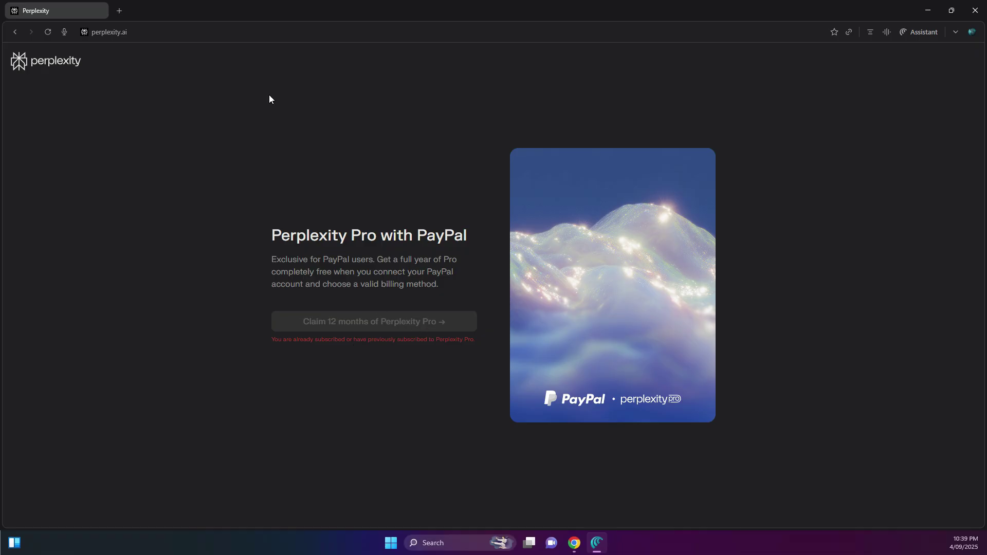
In a new tab, open the Perplexity account settings page from the avatar menu
{"action": "left_click", "coordinate": [123, 7]}
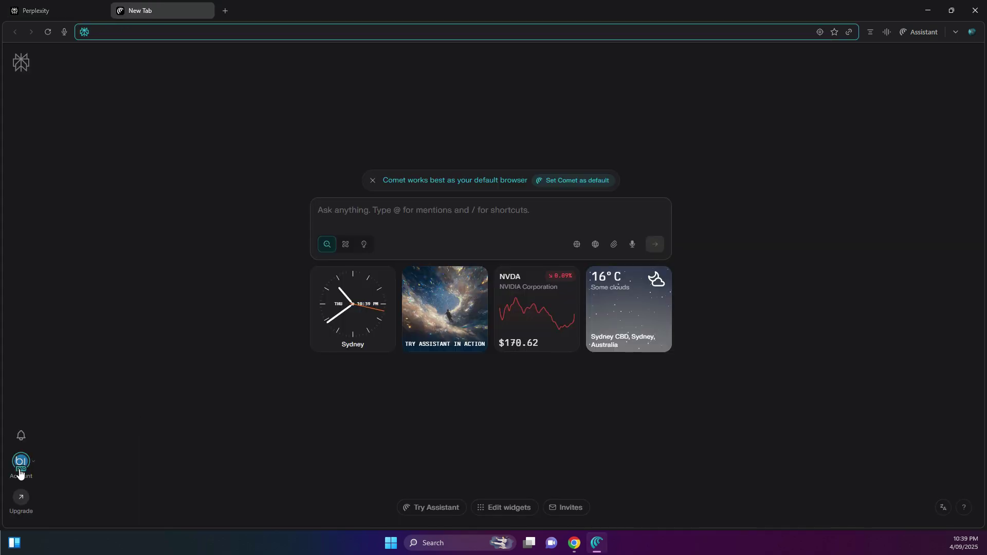
{"action": "left_click", "coordinate": [23, 466]}
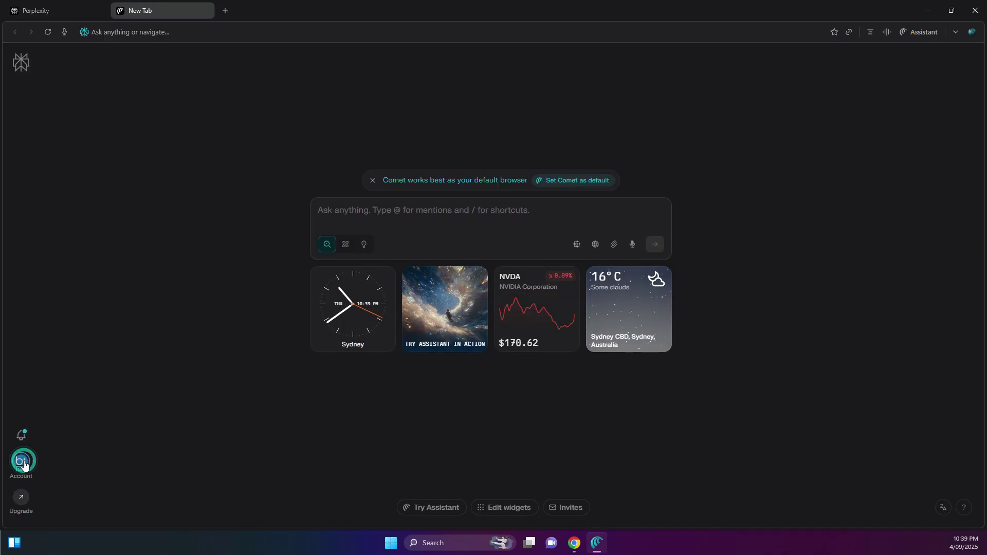
{"action": "left_click", "coordinate": [43, 413]}
{"action": "left_click", "coordinate": [17, 468]}
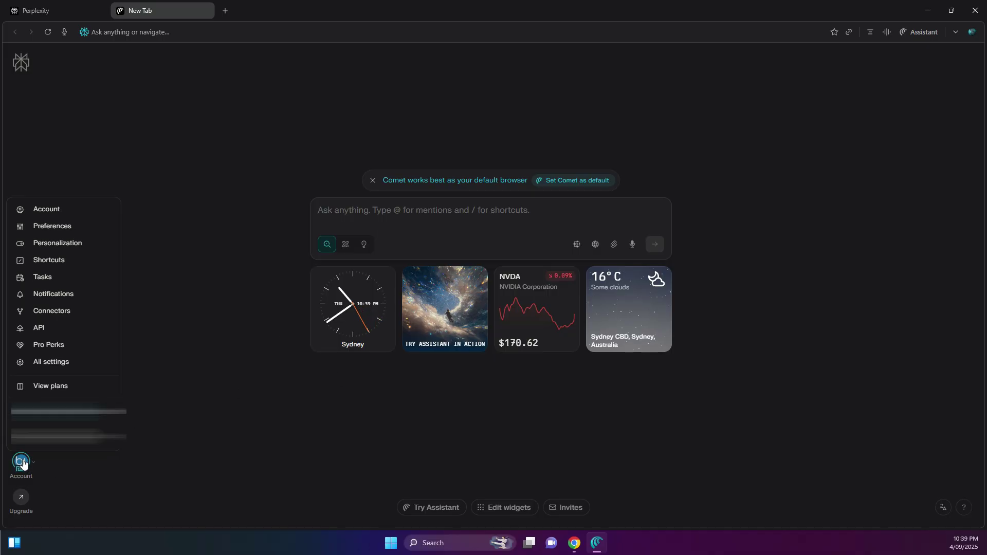
{"action": "left_click", "coordinate": [46, 209]}
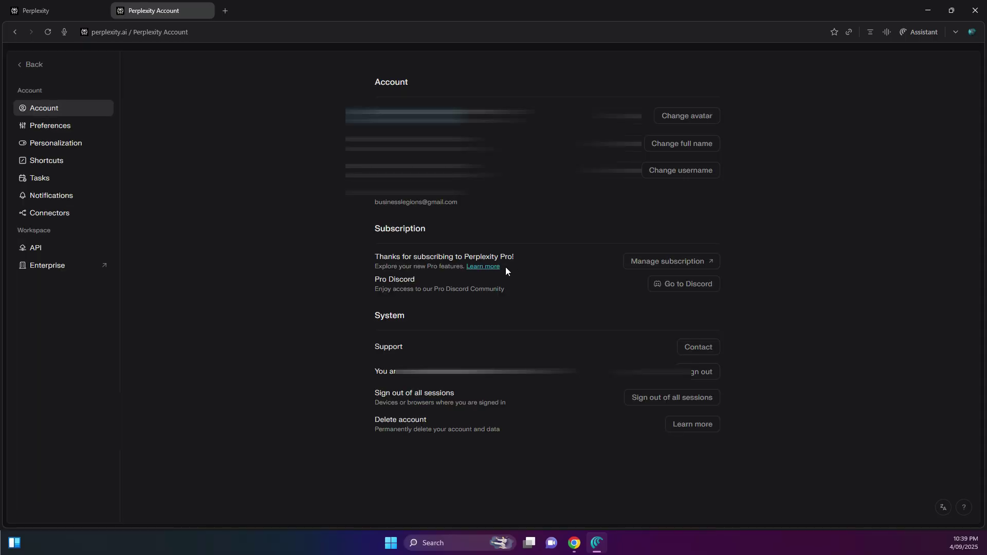
Select the Pro subscription thank-you line, then go back to the PayPal offer tab
{"action": "left_click_drag", "start_coordinate": [516, 261], "coordinate": [359, 253]}
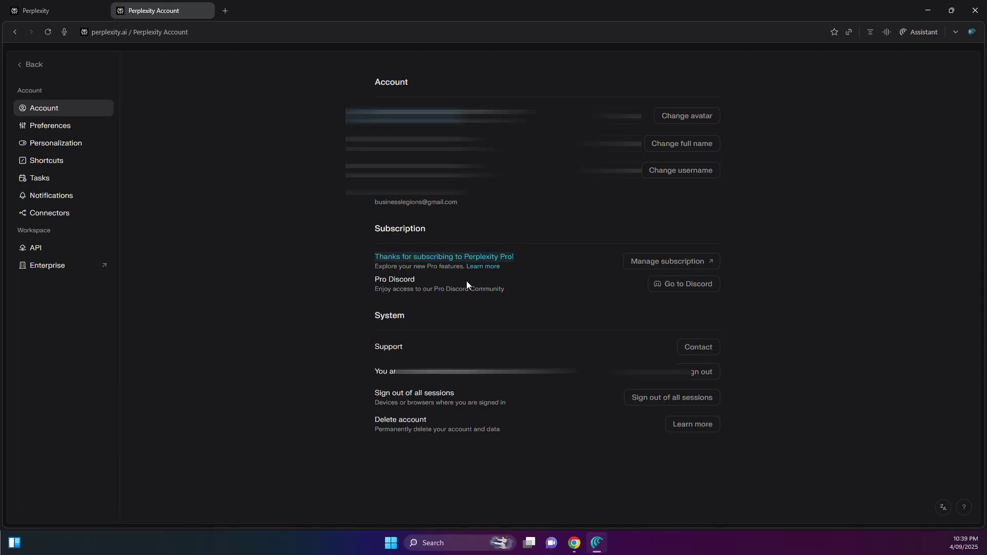
{"action": "triple_click", "coordinate": [456, 257]}
{"action": "left_click", "coordinate": [67, 11]}
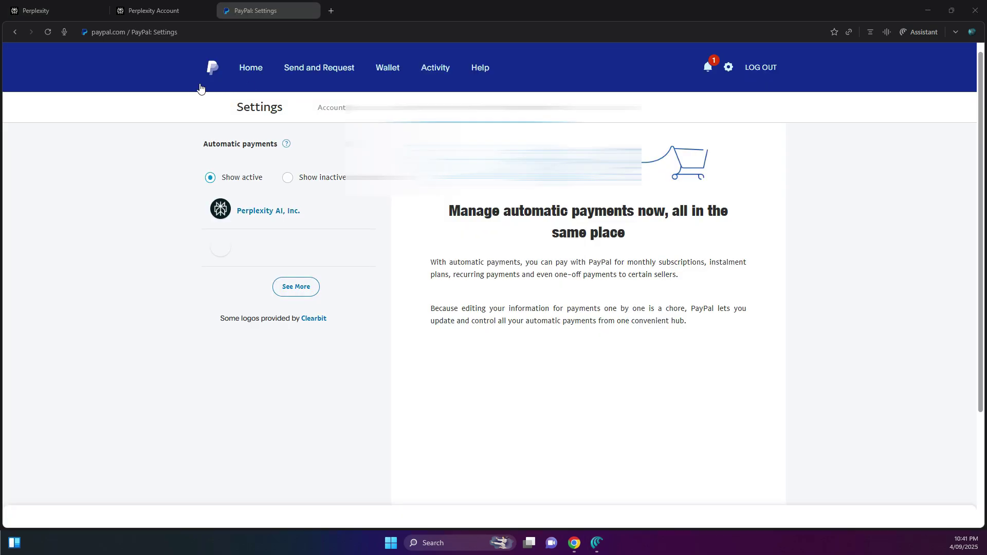
Open the Perplexity AI, Inc. automatic payment in PayPal and confirm its cancellation
{"action": "scroll", "coordinate": [392, 230], "scroll_direction": "down", "scroll_amount": 1}
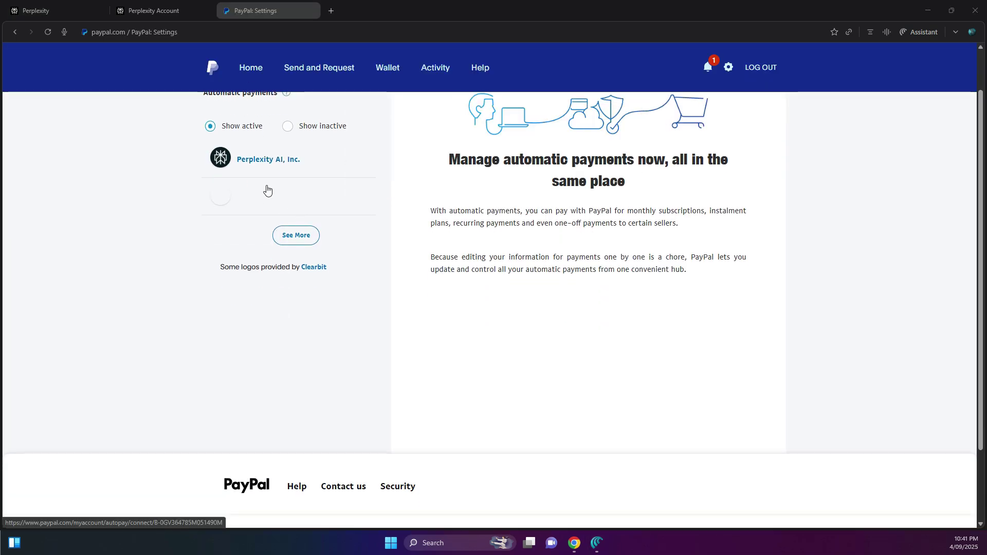
{"action": "scroll", "coordinate": [360, 190], "scroll_direction": "up", "scroll_amount": 1}
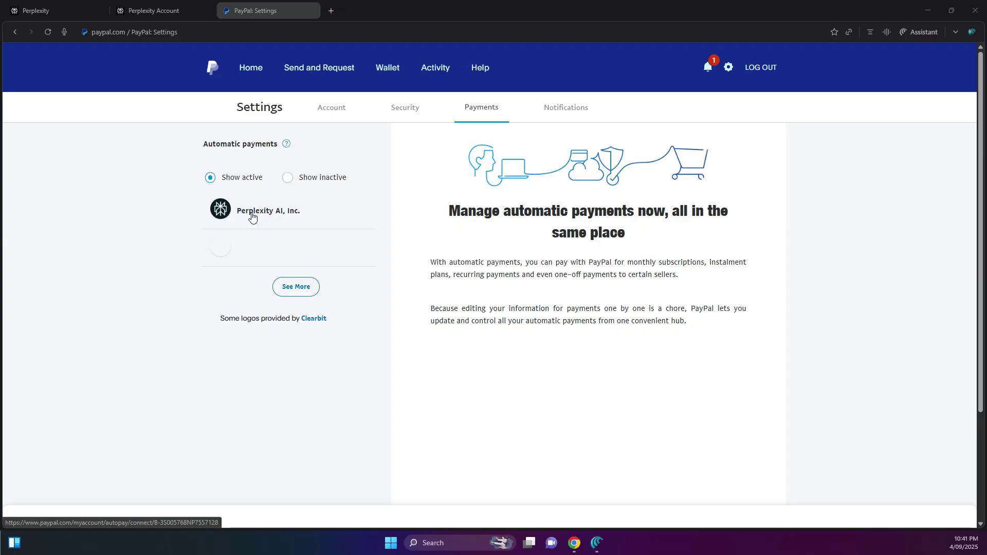
{"action": "left_click", "coordinate": [282, 212]}
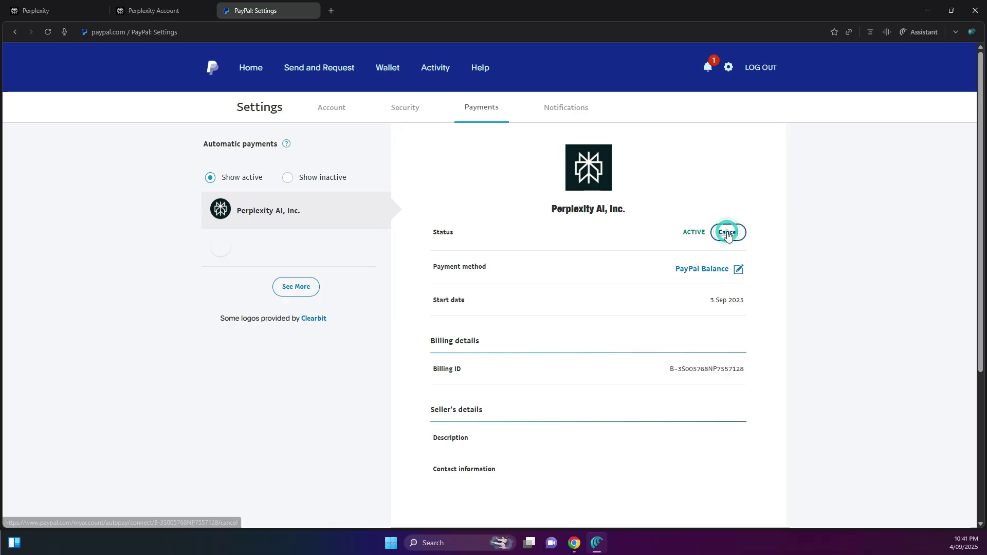
{"action": "left_click", "coordinate": [727, 229]}
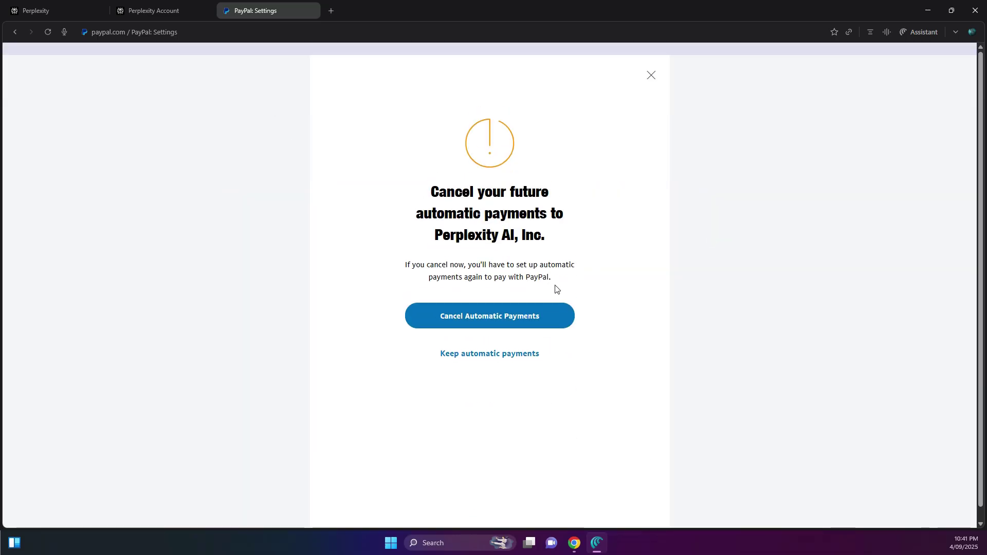
{"action": "left_click", "coordinate": [504, 316]}
{"action": "left_click", "coordinate": [482, 250]}
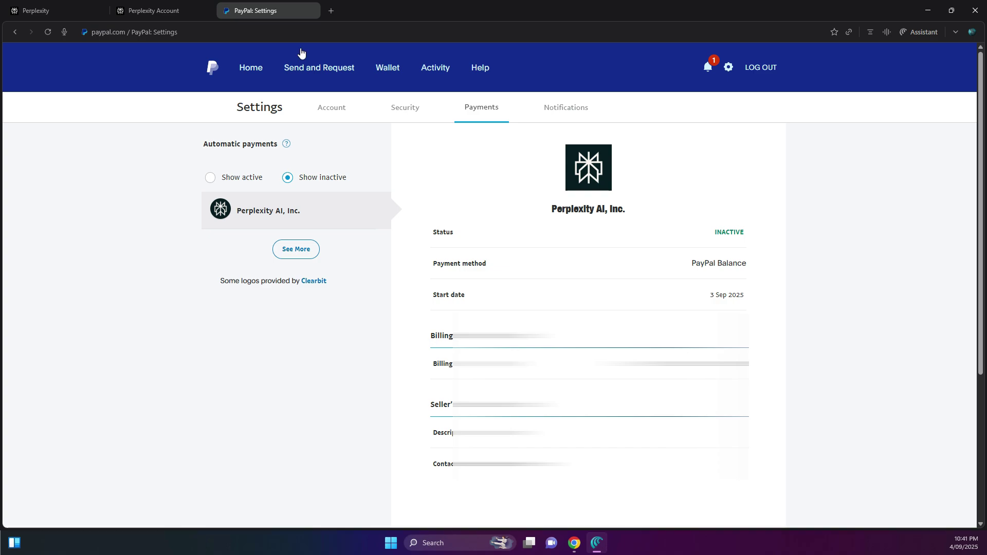
{"action": "left_click", "coordinate": [106, 11]}
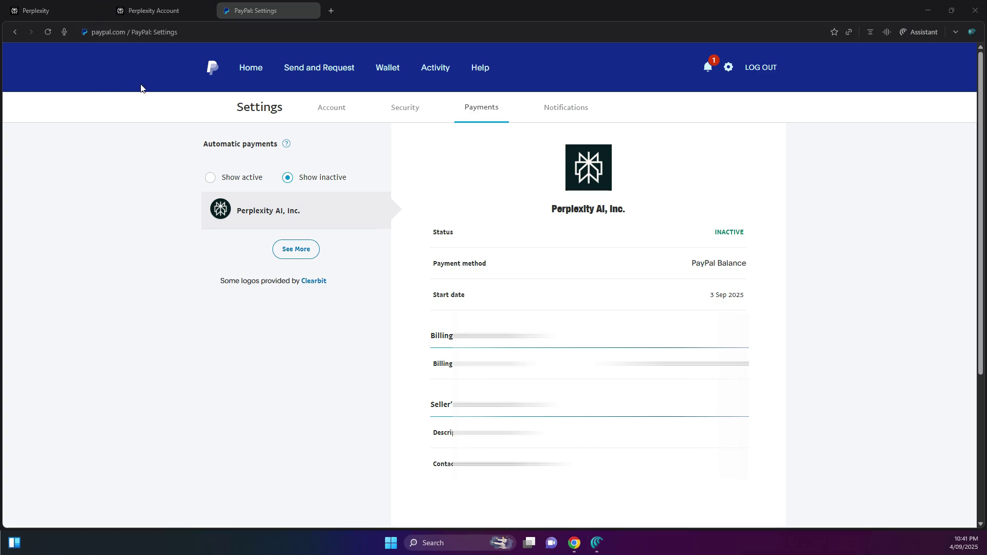
Reload the Perplexity account page to verify Pro is still active, then return to the first tab
{"action": "left_click", "coordinate": [153, 16]}
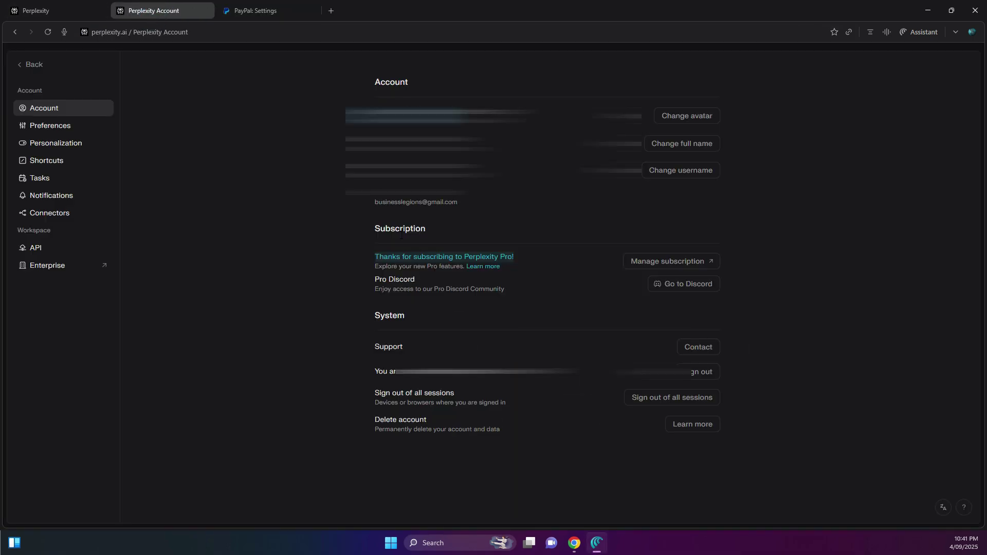
{"action": "left_click", "coordinate": [44, 32]}
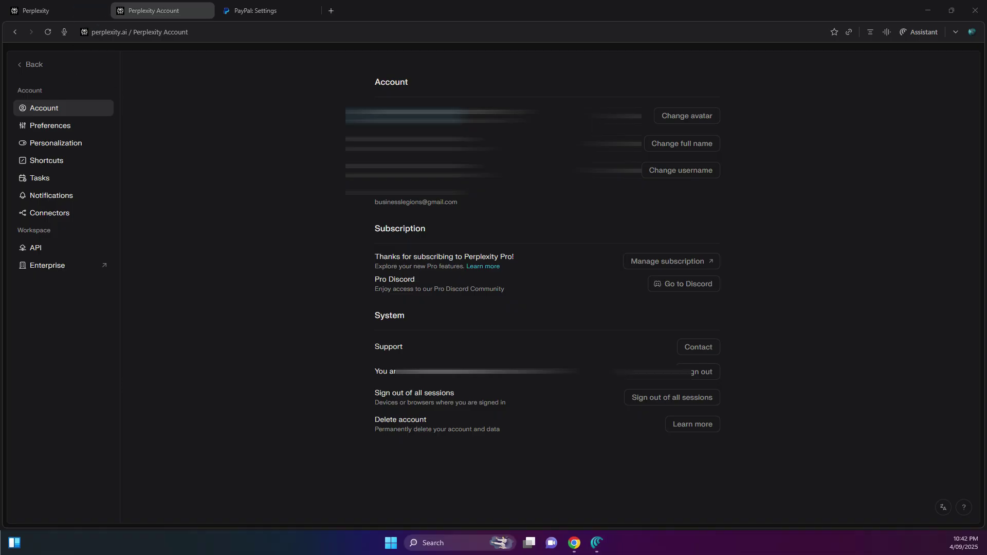
{"action": "left_click", "coordinate": [33, 13]}
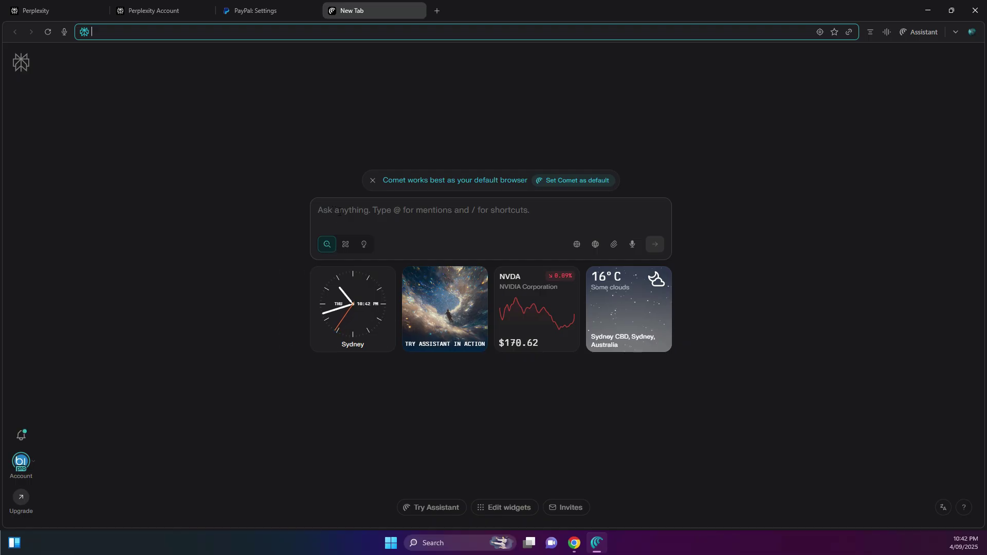
Paste the question about Pro plan features and their benefits into the Ask anything box
{"action": "left_click", "coordinate": [339, 210]}
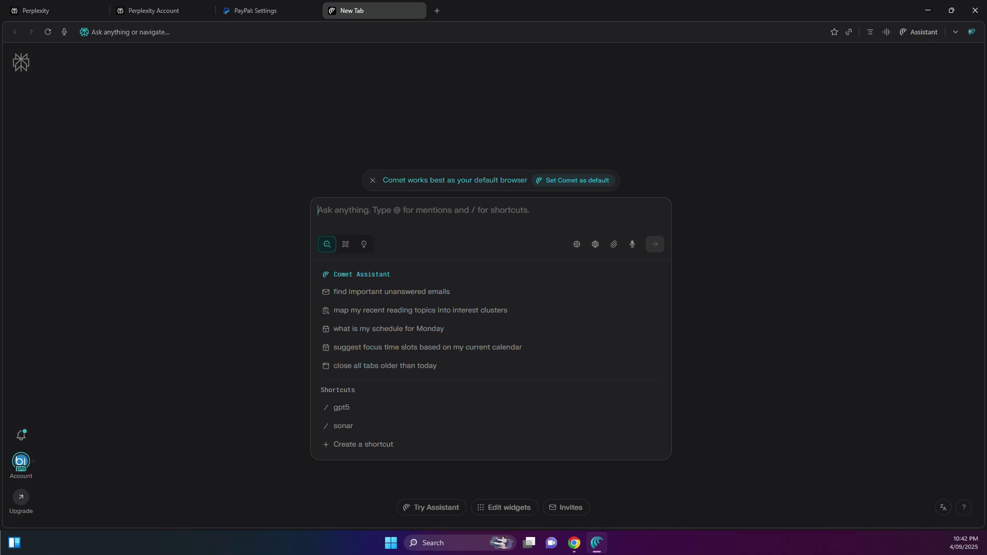
{"action": "left_click", "coordinate": [304, 223]}
{"action": "left_click", "coordinate": [378, 210]}
{"action": "type", "text": "Give me a detailed list of feature to try in the perplexity.ai pro plan and what the benefits are"}
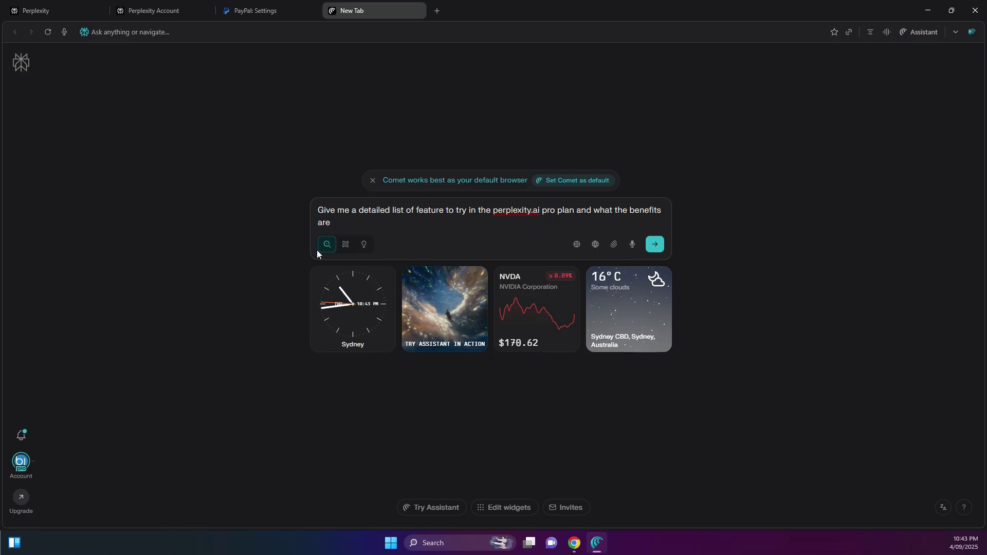
{"action": "mouse_move", "coordinate": [325, 251]}
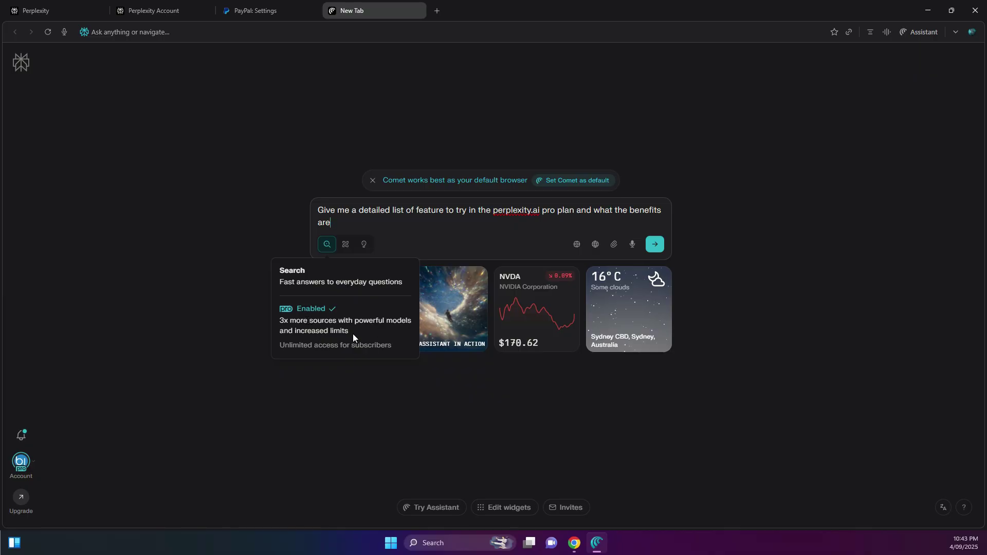
Submit the Pro features question and review the Pro-vs-Free comparison table answer
{"action": "left_click", "coordinate": [653, 247]}
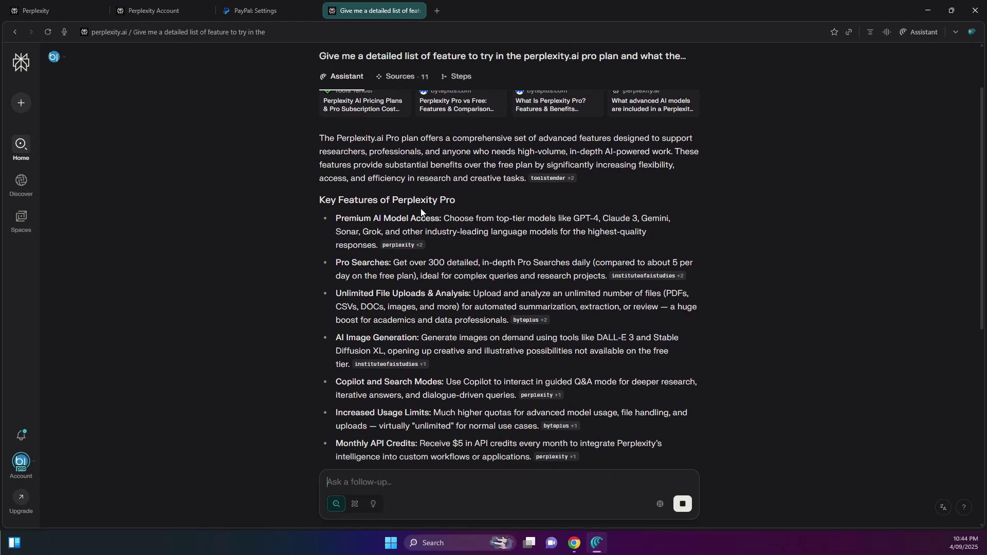
{"action": "scroll", "coordinate": [422, 208], "scroll_direction": "down", "scroll_amount": 7}
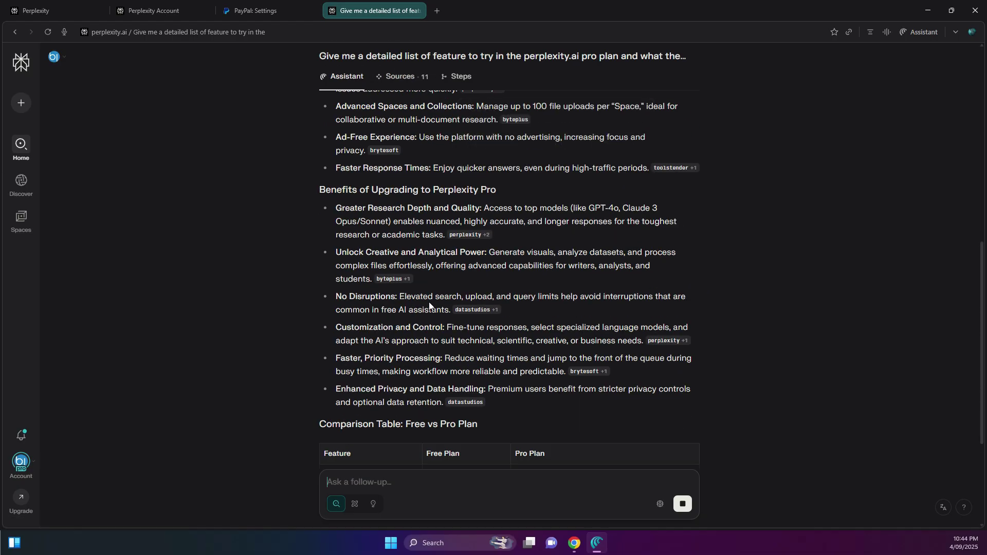
{"action": "scroll", "coordinate": [428, 303], "scroll_direction": "down", "scroll_amount": 4}
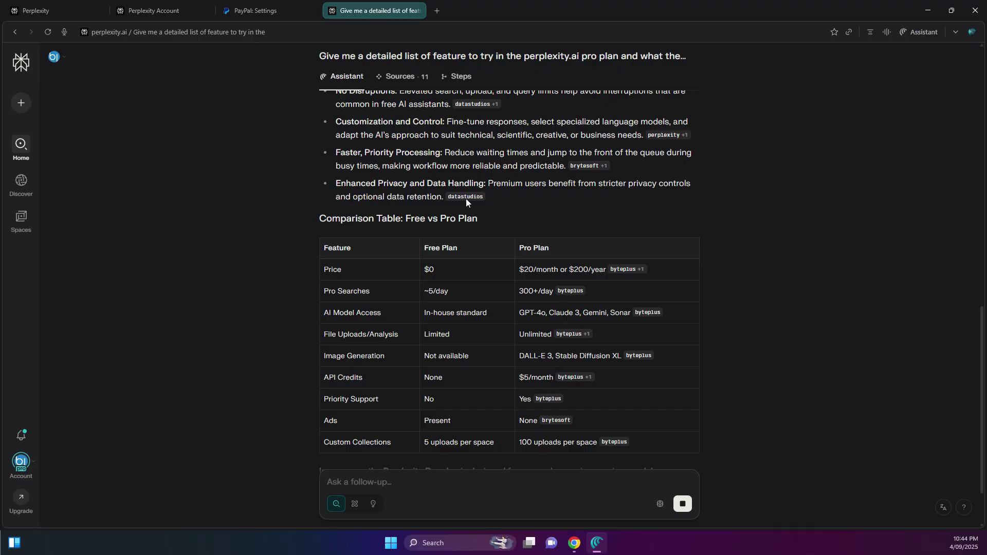
{"action": "mouse_move", "coordinate": [469, 200]}
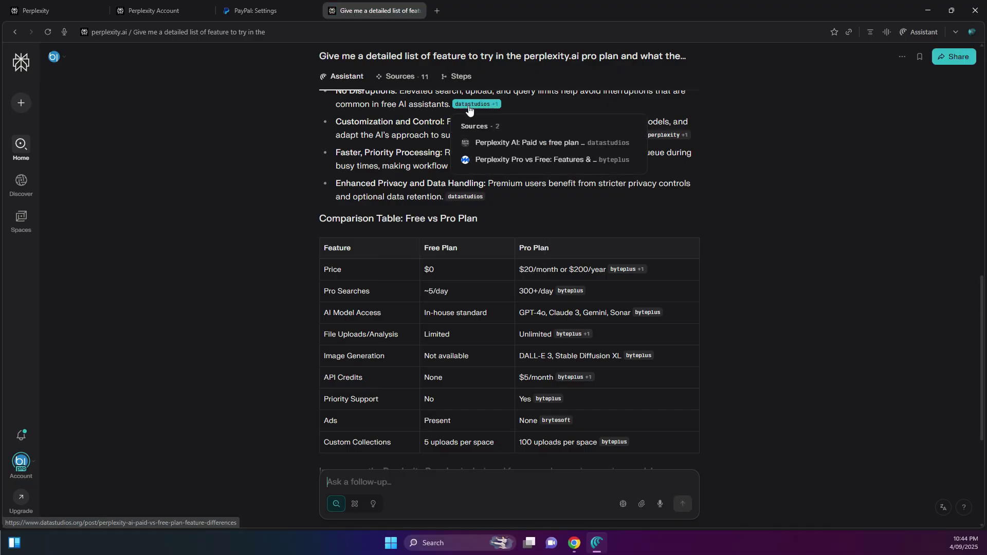
{"action": "scroll", "coordinate": [457, 108], "scroll_direction": "up", "scroll_amount": 3}
{"action": "scroll", "coordinate": [470, 149], "scroll_direction": "down", "scroll_amount": 6}
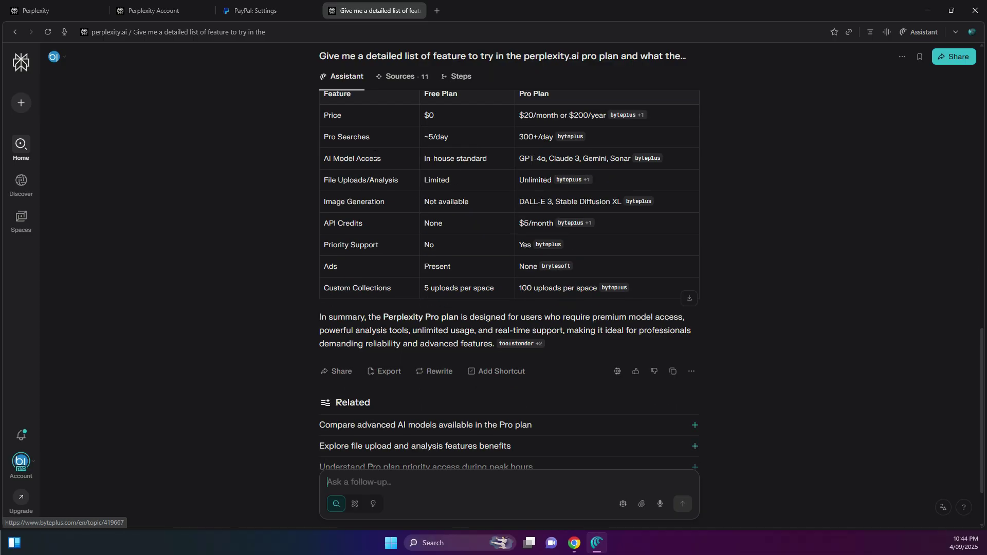
{"action": "scroll", "coordinate": [382, 156], "scroll_direction": "up", "scroll_amount": 2}
{"action": "scroll", "coordinate": [657, 344], "scroll_direction": "down", "scroll_amount": 2}
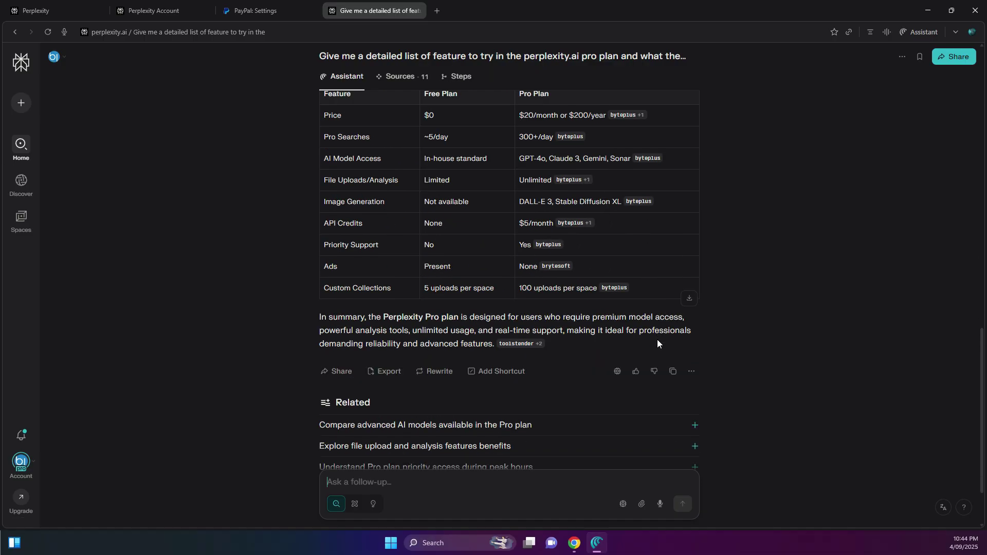
Read through the rest of the answer and switch the follow-up box to Research mode
{"action": "scroll", "coordinate": [656, 339], "scroll_direction": "up", "scroll_amount": 3}
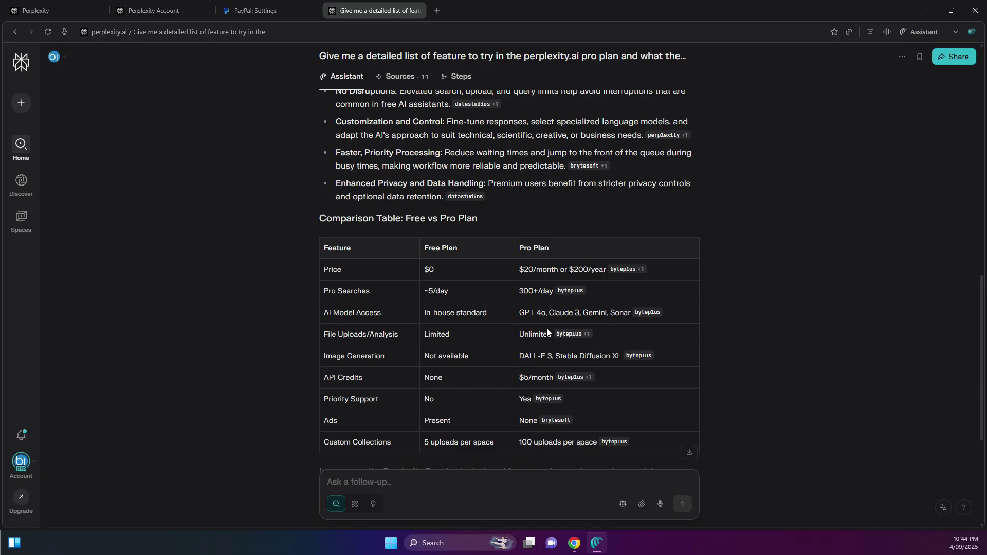
{"action": "scroll", "coordinate": [547, 329], "scroll_direction": "down", "scroll_amount": 4}
{"action": "mouse_move", "coordinate": [535, 334]}
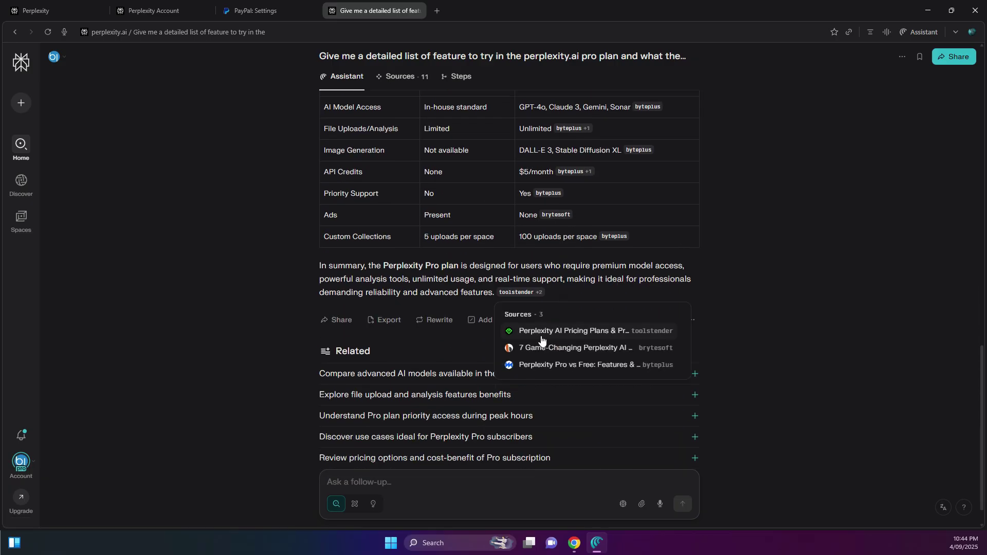
{"action": "scroll", "coordinate": [437, 288], "scroll_direction": "down", "scroll_amount": 1}
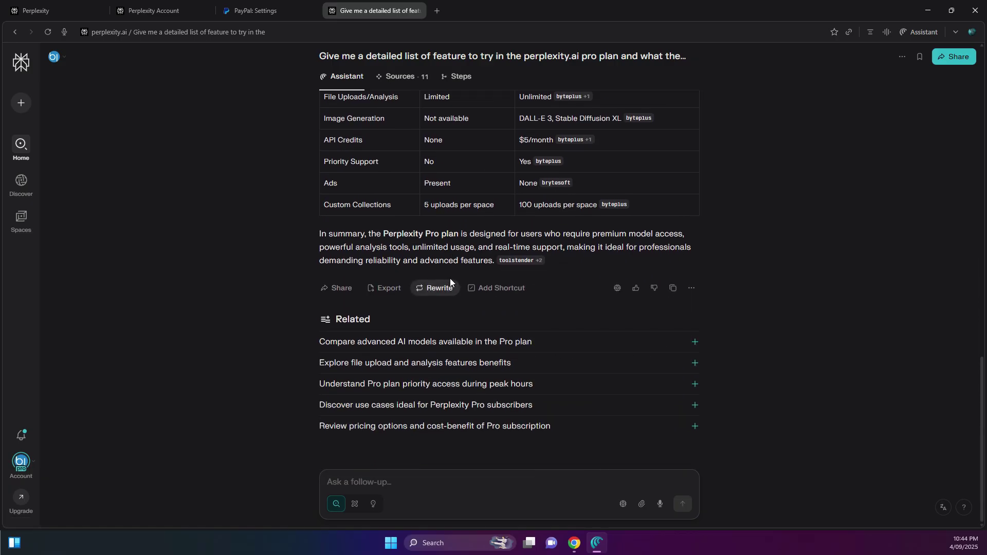
{"action": "scroll", "coordinate": [360, 229], "scroll_direction": "up", "scroll_amount": 1}
{"action": "scroll", "coordinate": [358, 235], "scroll_direction": "down", "scroll_amount": 1}
{"action": "left_click", "coordinate": [355, 506]}
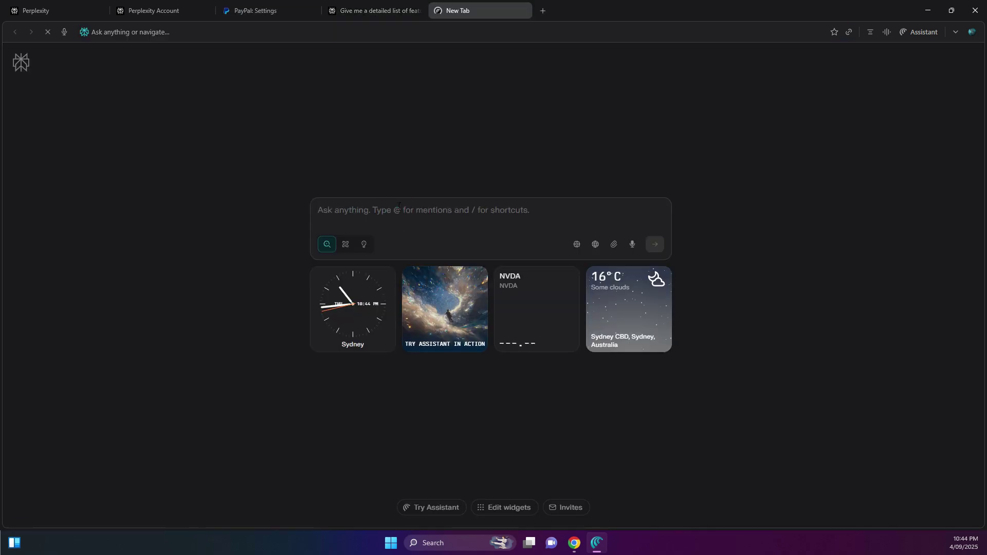
Ask the Pro plan features question in Research mode for a 33-source feature guide
{"action": "left_click", "coordinate": [345, 244]}
{"action": "type", "text": "Give me a detailed list of feature to try in the perplexity.ai pro plan and what the benefits are"}
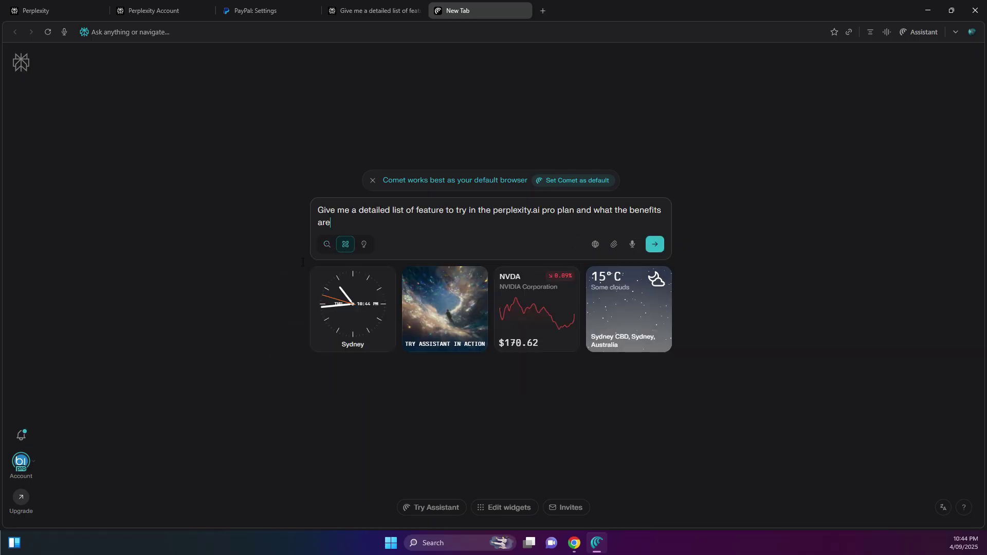
{"action": "left_click", "coordinate": [654, 245]}
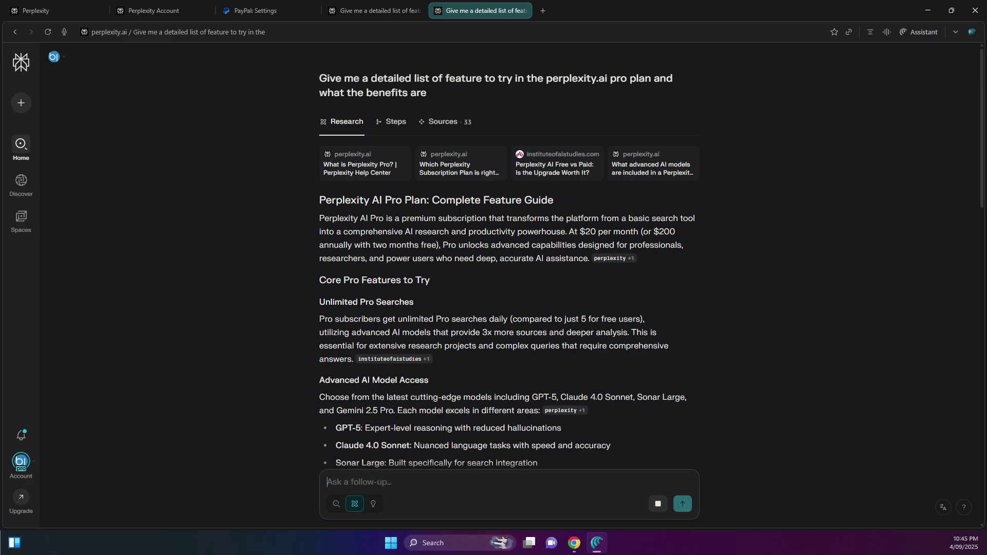
{"action": "scroll", "coordinate": [399, 239], "scroll_direction": "down", "scroll_amount": 5}
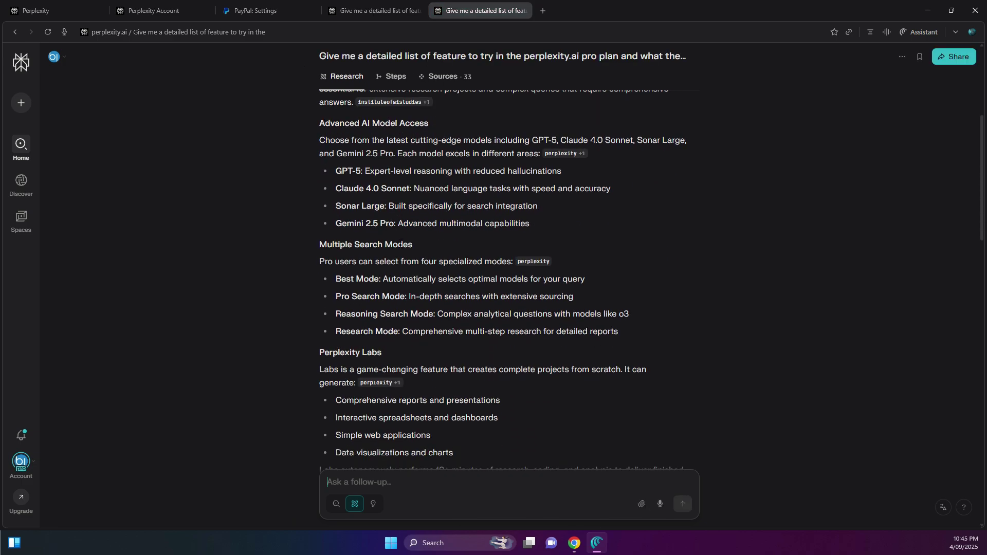
{"action": "scroll", "coordinate": [400, 245], "scroll_direction": "down", "scroll_amount": 2}
{"action": "scroll", "coordinate": [393, 201], "scroll_direction": "up", "scroll_amount": 8}
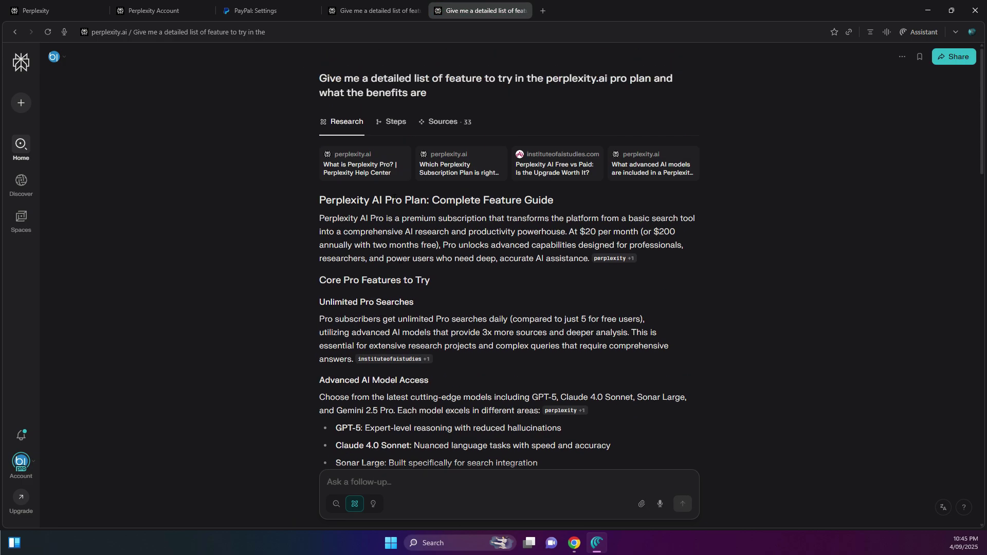
{"action": "scroll", "coordinate": [394, 201], "scroll_direction": "down", "scroll_amount": 18}
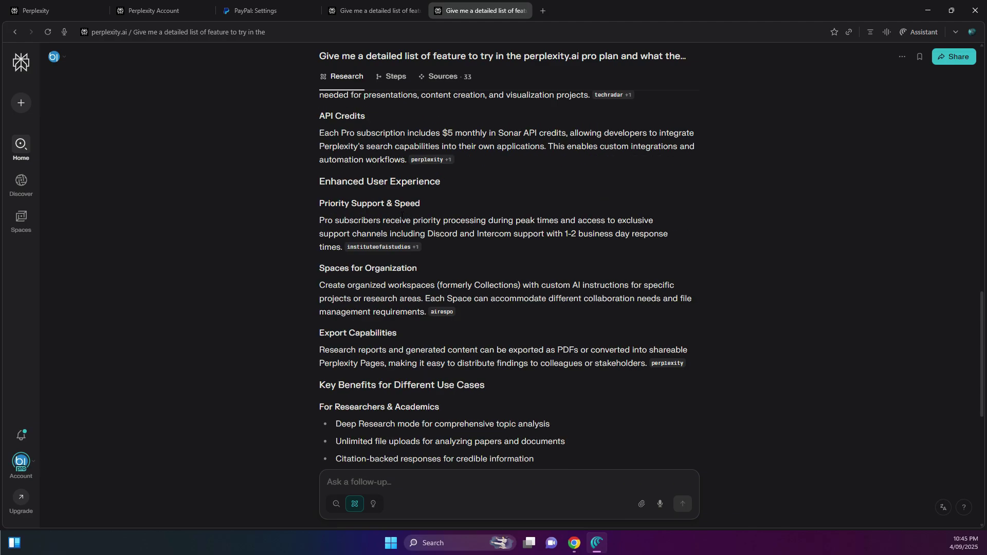
{"action": "scroll", "coordinate": [402, 215], "scroll_direction": "down", "scroll_amount": 7}
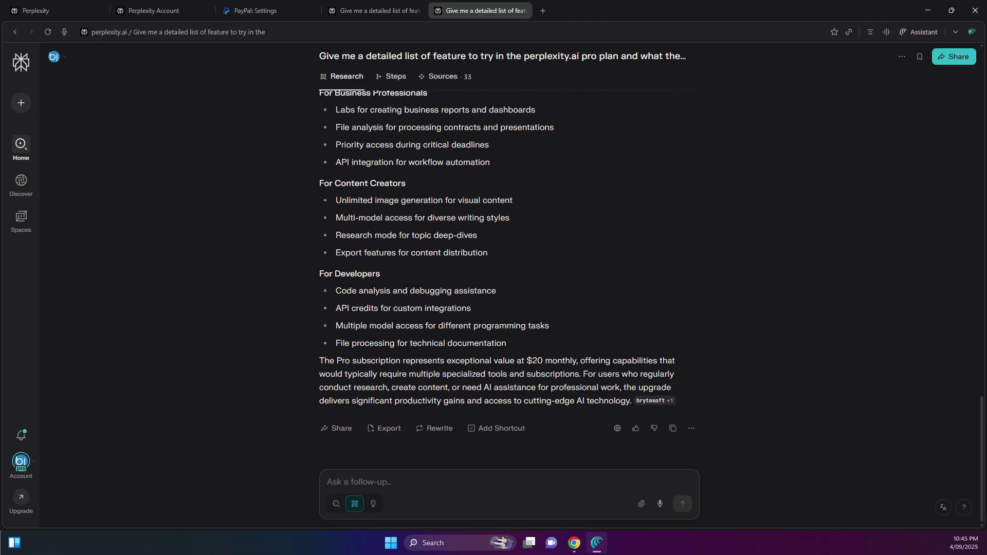
{"action": "scroll", "coordinate": [486, 342], "scroll_direction": "up", "scroll_amount": 8}
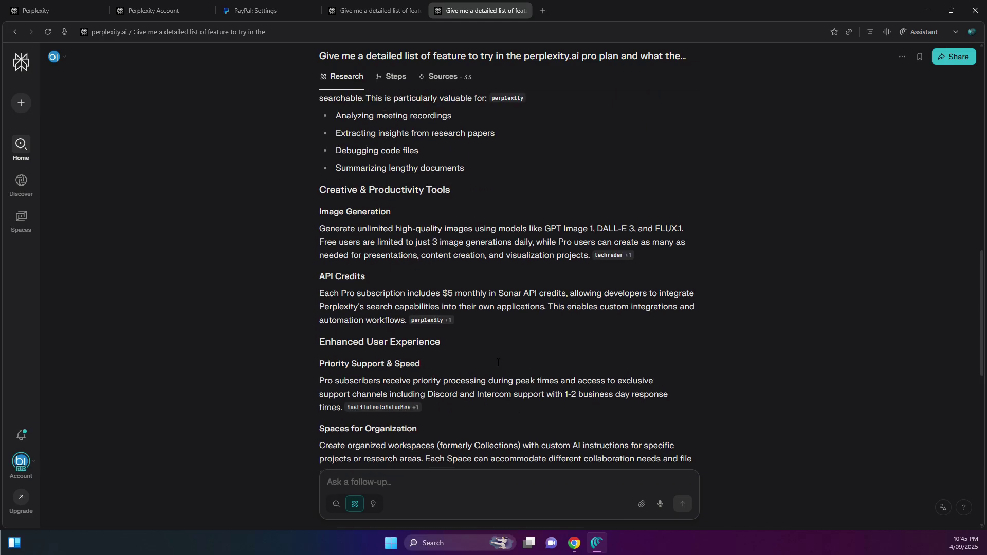
{"action": "scroll", "coordinate": [498, 363], "scroll_direction": "up", "scroll_amount": 4}
{"action": "scroll", "coordinate": [375, 73], "scroll_direction": "up", "scroll_amount": 5}
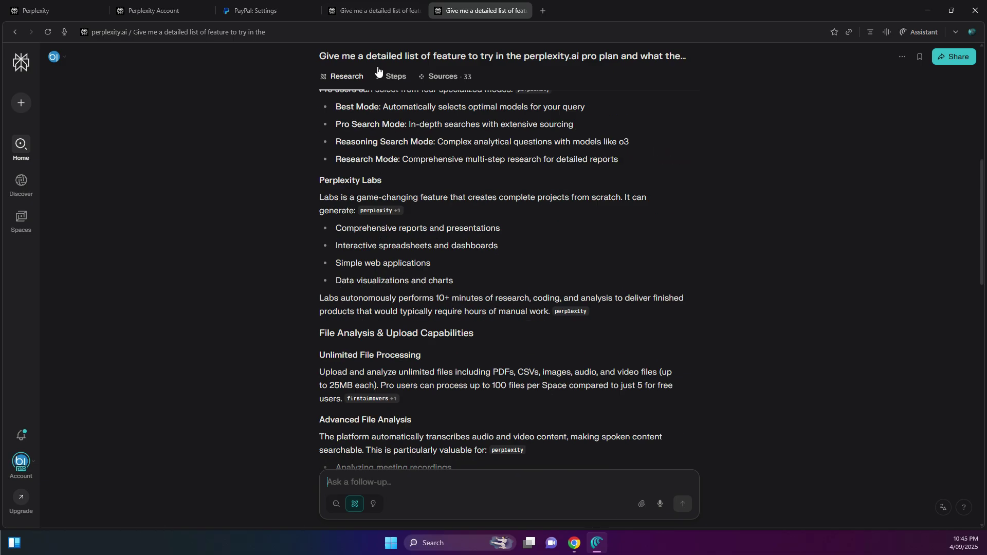
{"action": "left_click", "coordinate": [379, 11]}
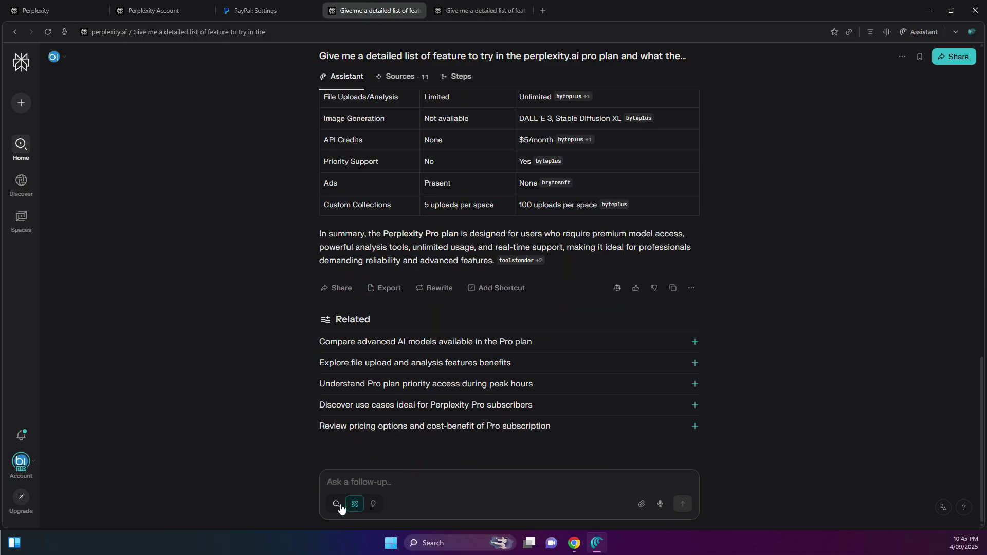
{"action": "mouse_move", "coordinate": [338, 511]}
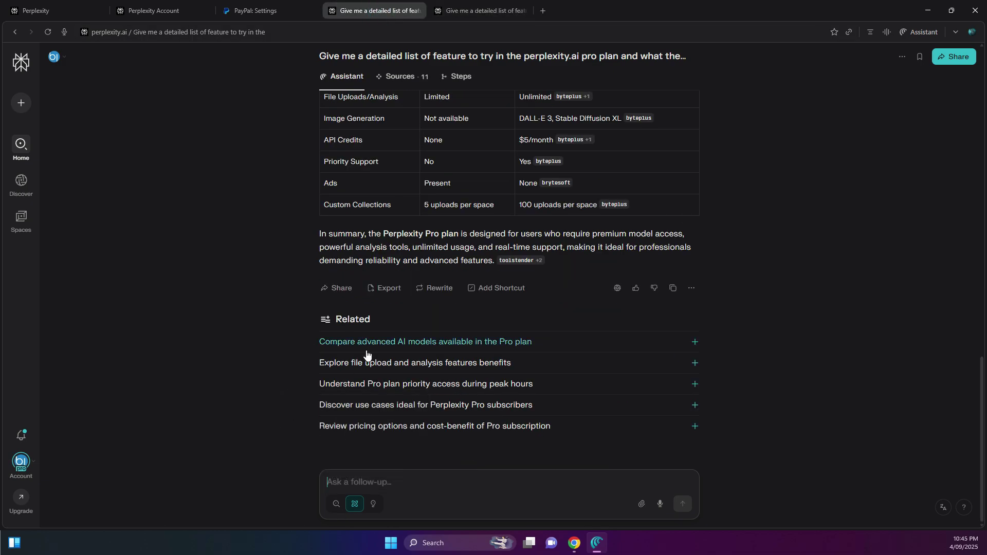
{"action": "scroll", "coordinate": [512, 220], "scroll_direction": "up", "scroll_amount": 4}
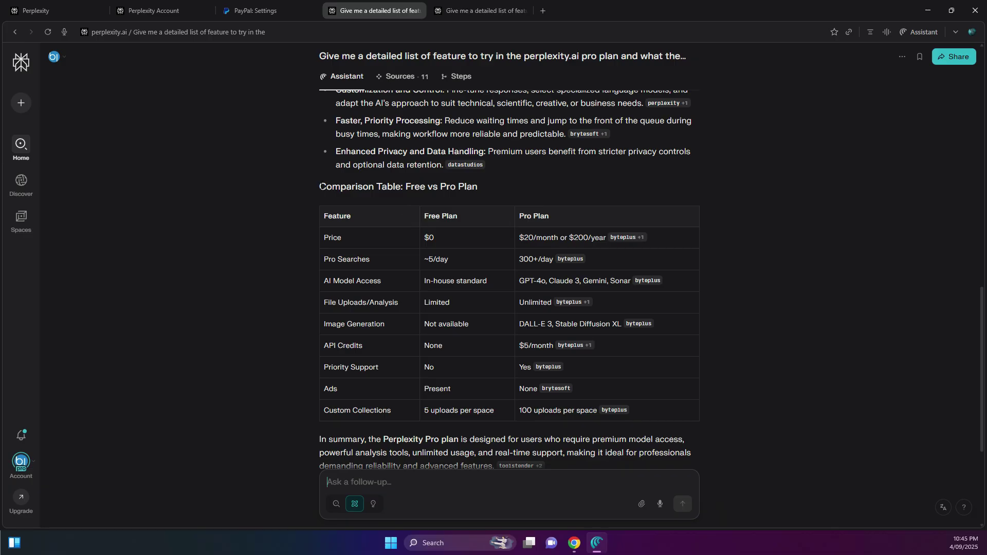
{"action": "left_click", "coordinate": [466, 11]}
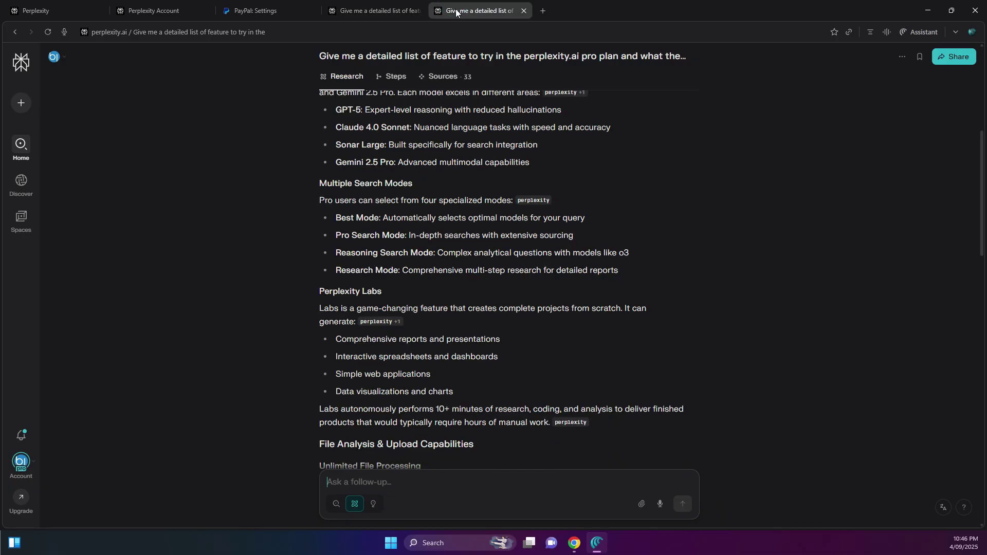
{"action": "scroll", "coordinate": [403, 335], "scroll_direction": "down", "scroll_amount": 15}
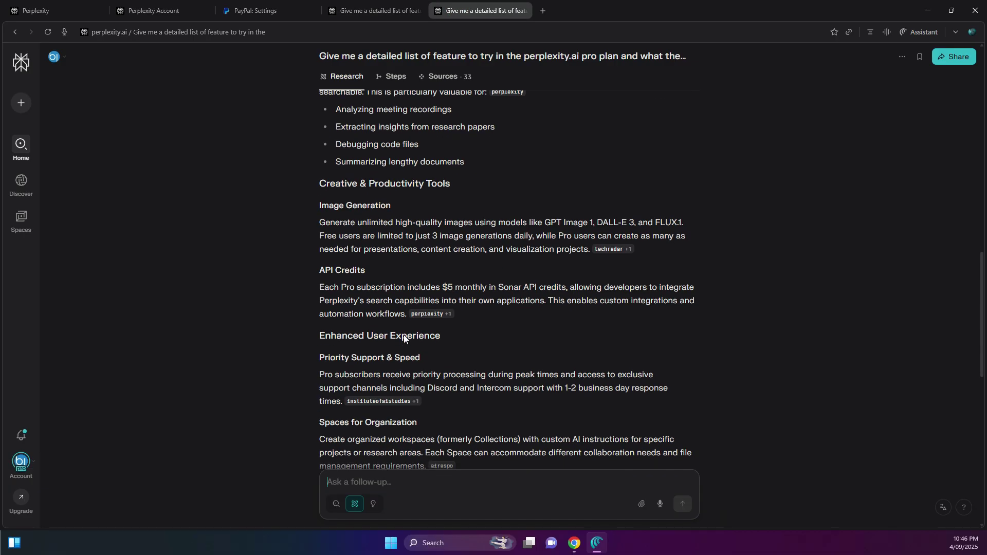
{"action": "scroll", "coordinate": [408, 337], "scroll_direction": "down", "scroll_amount": 4}
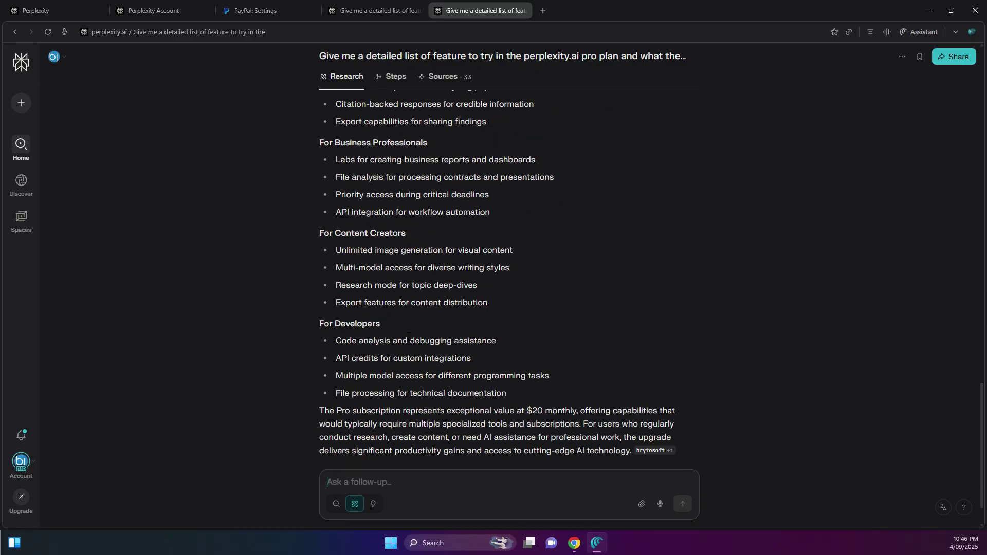
{"action": "scroll", "coordinate": [465, 368], "scroll_direction": "up", "scroll_amount": 20}
{"action": "scroll", "coordinate": [464, 369], "scroll_direction": "up", "scroll_amount": 3}
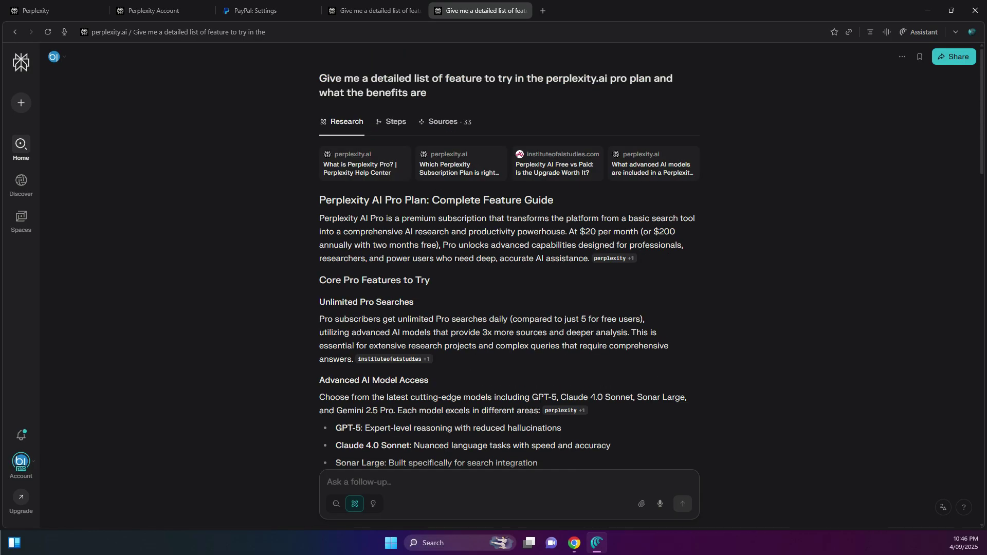
{"action": "left_click", "coordinate": [406, 11]}
{"action": "scroll", "coordinate": [439, 237], "scroll_direction": "up", "scroll_amount": 6}
{"action": "scroll", "coordinate": [444, 208], "scroll_direction": "up", "scroll_amount": 10}
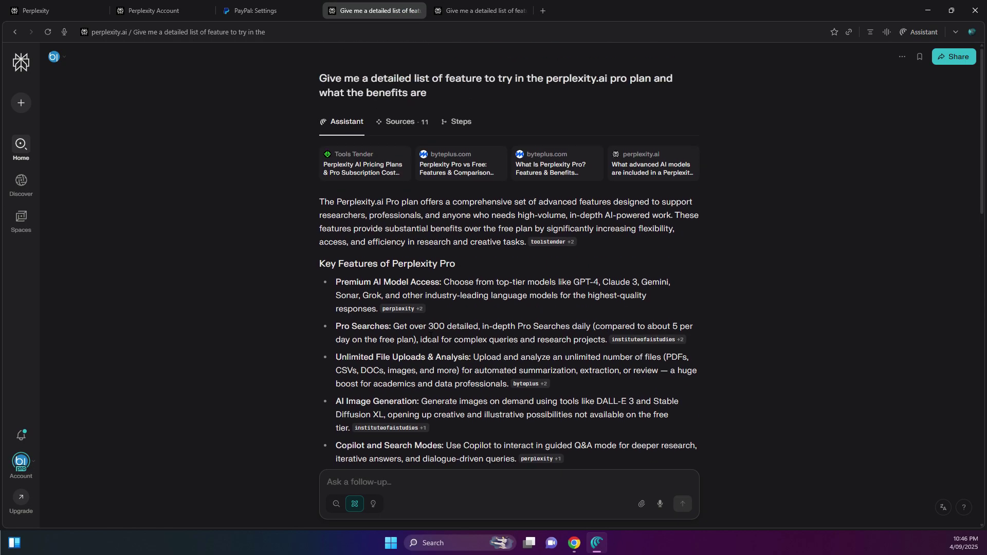
{"action": "scroll", "coordinate": [430, 335], "scroll_direction": "down", "scroll_amount": 10}
{"action": "left_click", "coordinate": [449, 7]}
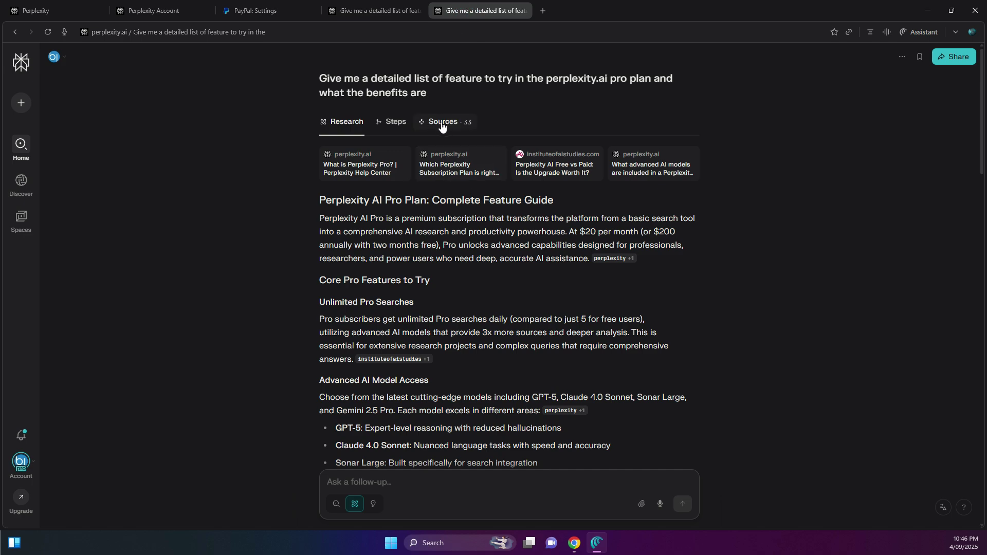
{"action": "left_click", "coordinate": [374, 11]}
{"action": "scroll", "coordinate": [461, 190], "scroll_direction": "up", "scroll_amount": 3}
{"action": "scroll", "coordinate": [462, 188], "scroll_direction": "up", "scroll_amount": 2}
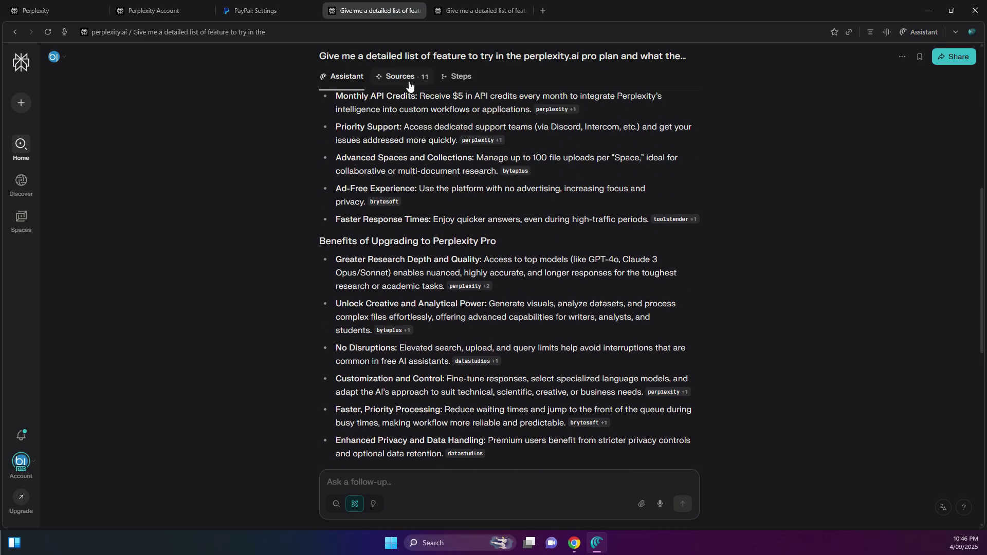
{"action": "left_click", "coordinate": [461, 12]}
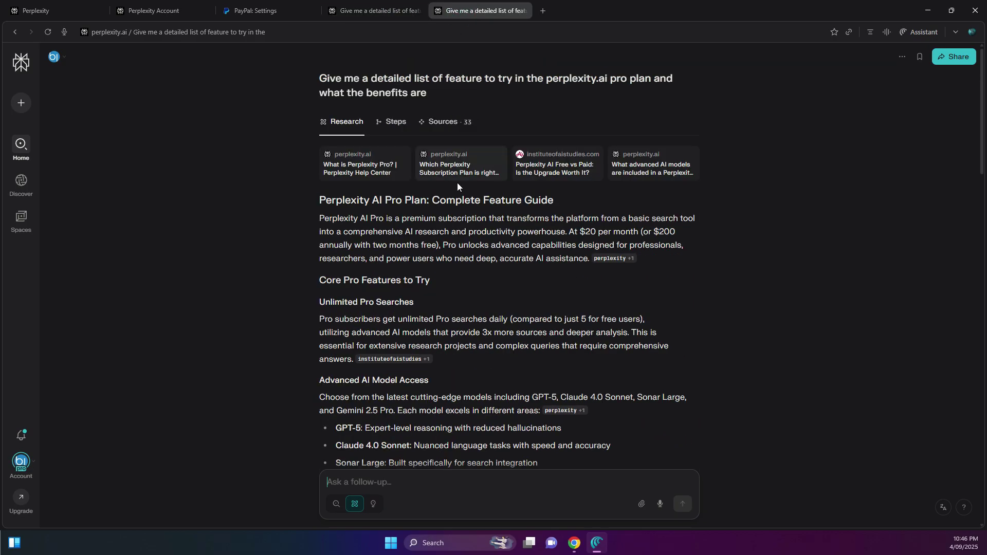
{"action": "scroll", "coordinate": [455, 381], "scroll_direction": "down", "scroll_amount": 5}
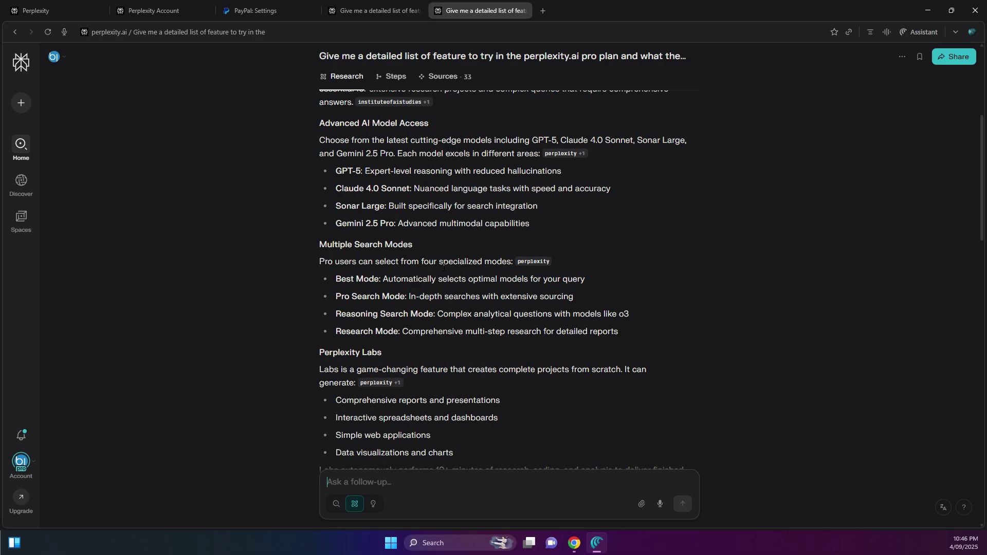
{"action": "scroll", "coordinate": [478, 310], "scroll_direction": "down", "scroll_amount": 3}
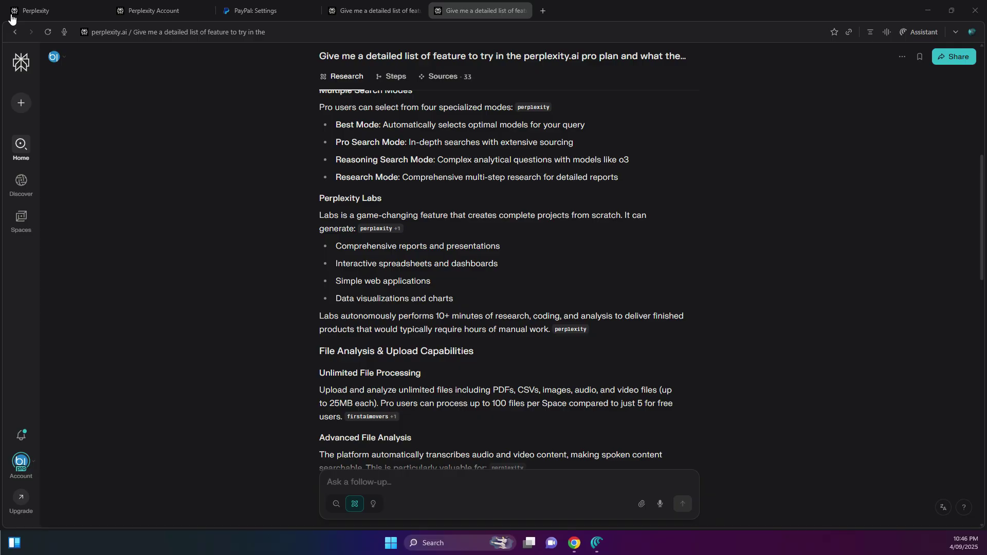
Switch follow-ups to Search mode, turn off Best, and pick GPT-5 as the model
{"action": "left_click", "coordinate": [336, 505]}
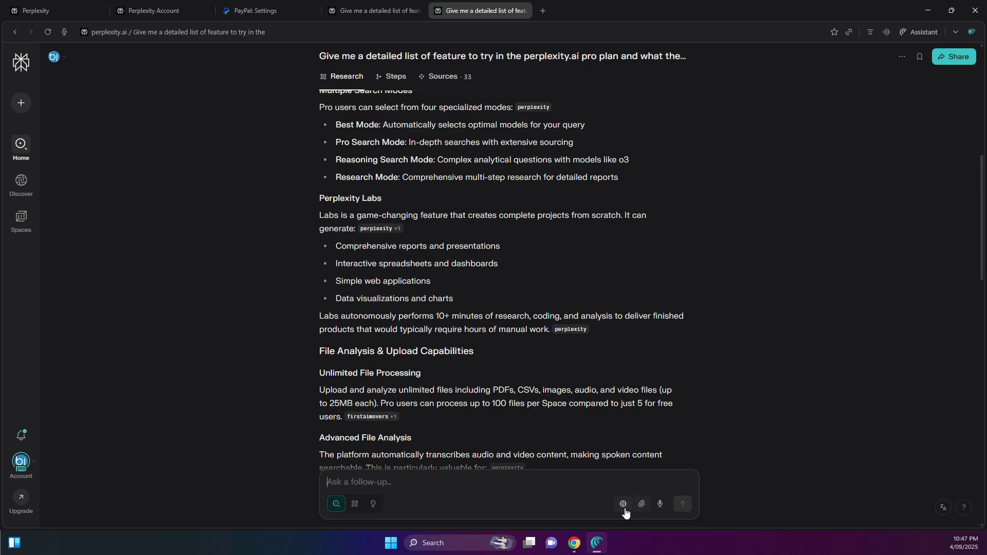
{"action": "left_click", "coordinate": [623, 505]}
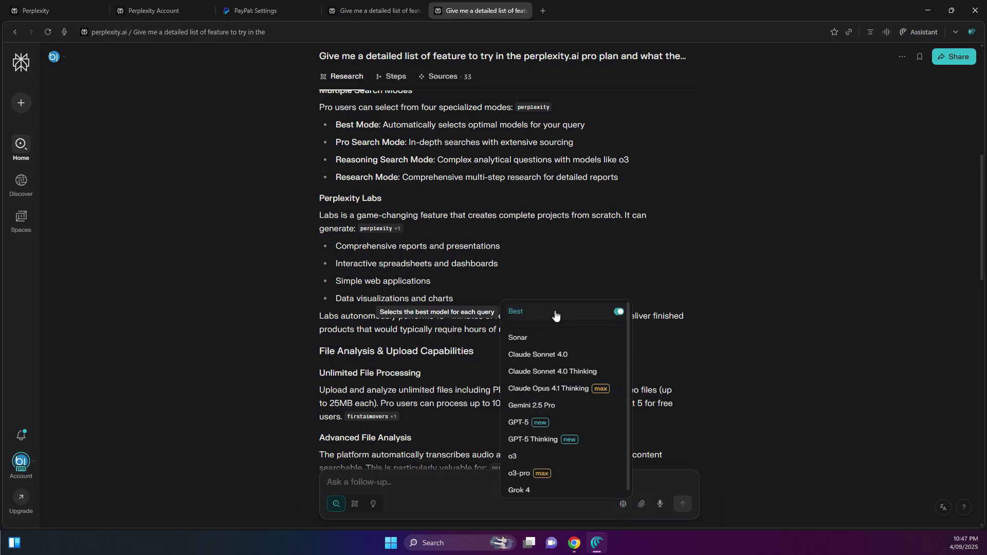
{"action": "left_click", "coordinate": [617, 312]}
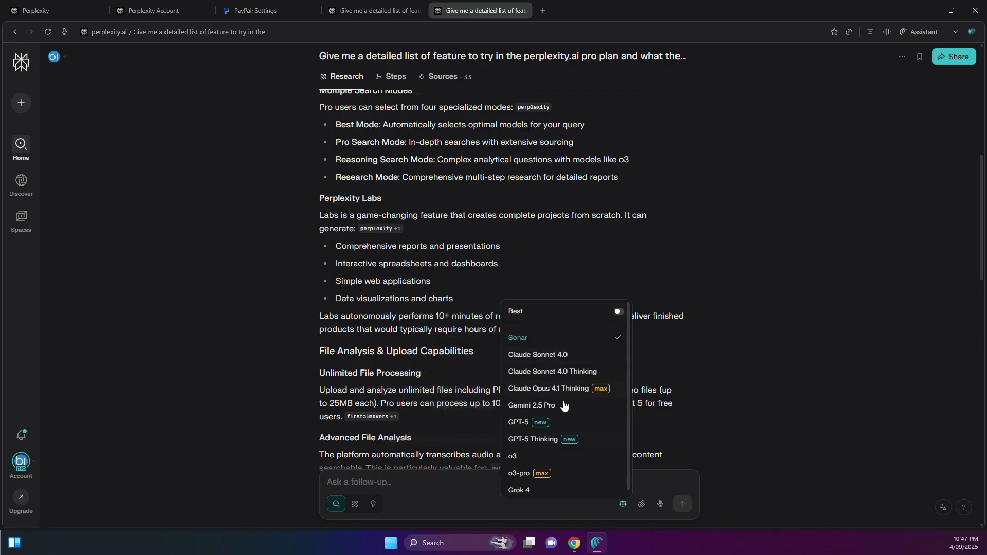
{"action": "left_click", "coordinate": [607, 421]}
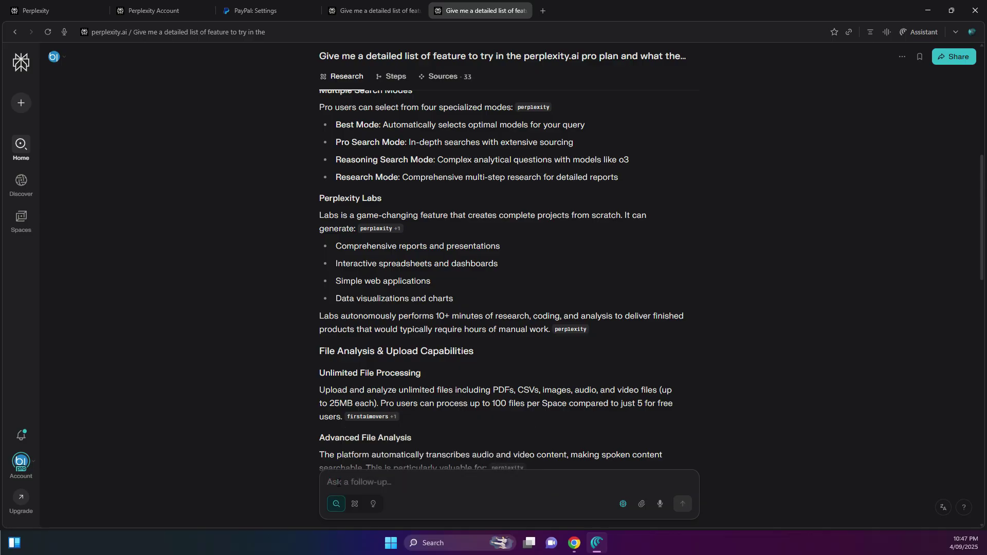
Send the follow-up 'Provide me with more detailed information'
{"action": "type", "text": "Provide me with more detailed information"}
{"action": "key", "text": "Return"}
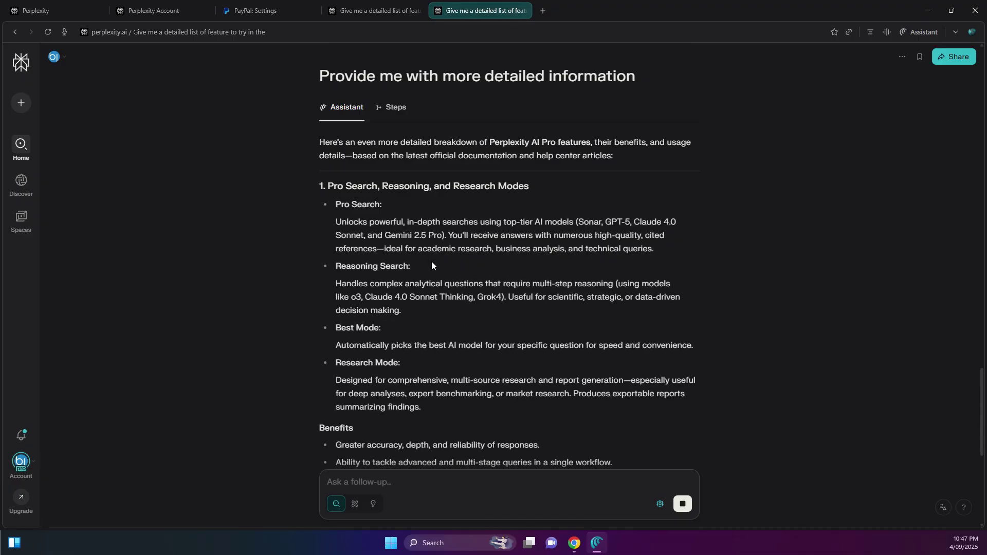
{"action": "scroll", "coordinate": [431, 261], "scroll_direction": "down", "scroll_amount": 8}
{"action": "scroll", "coordinate": [433, 266], "scroll_direction": "down", "scroll_amount": 3}
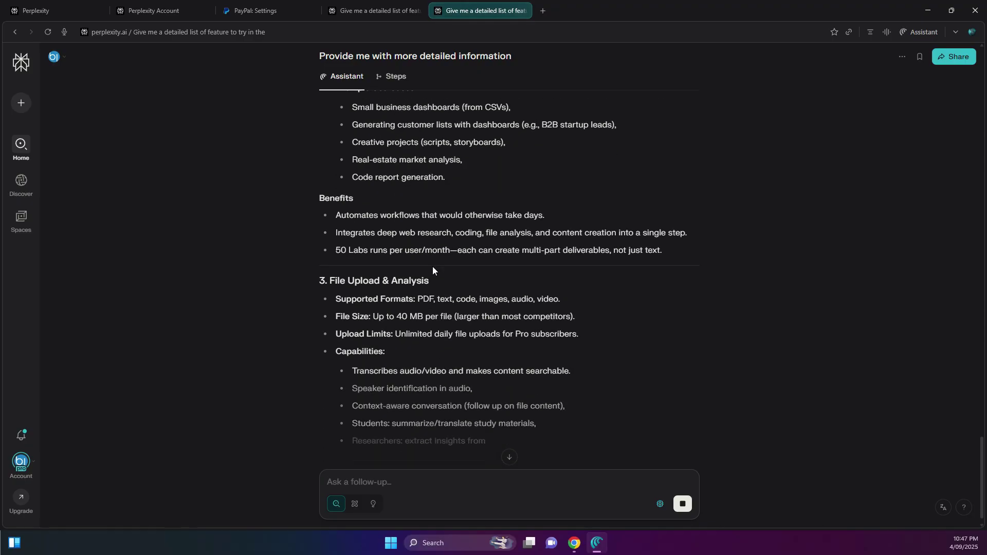
{"action": "scroll", "coordinate": [440, 261], "scroll_direction": "up", "scroll_amount": 5}
{"action": "scroll", "coordinate": [440, 265], "scroll_direction": "up", "scroll_amount": 15}
{"action": "scroll", "coordinate": [442, 267], "scroll_direction": "down", "scroll_amount": 3}
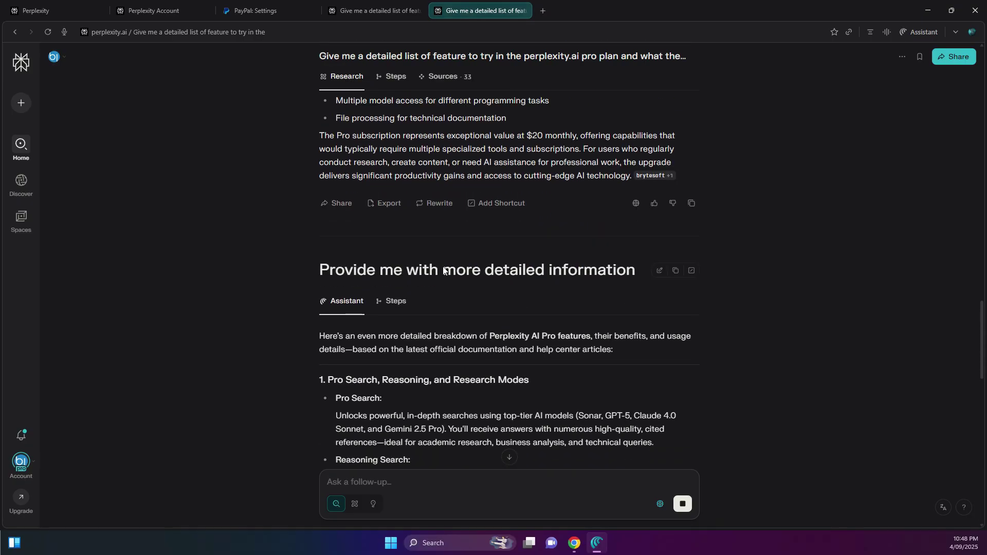
{"action": "scroll", "coordinate": [443, 267], "scroll_direction": "up", "scroll_amount": 4}
{"action": "scroll", "coordinate": [444, 266], "scroll_direction": "down", "scroll_amount": 9}
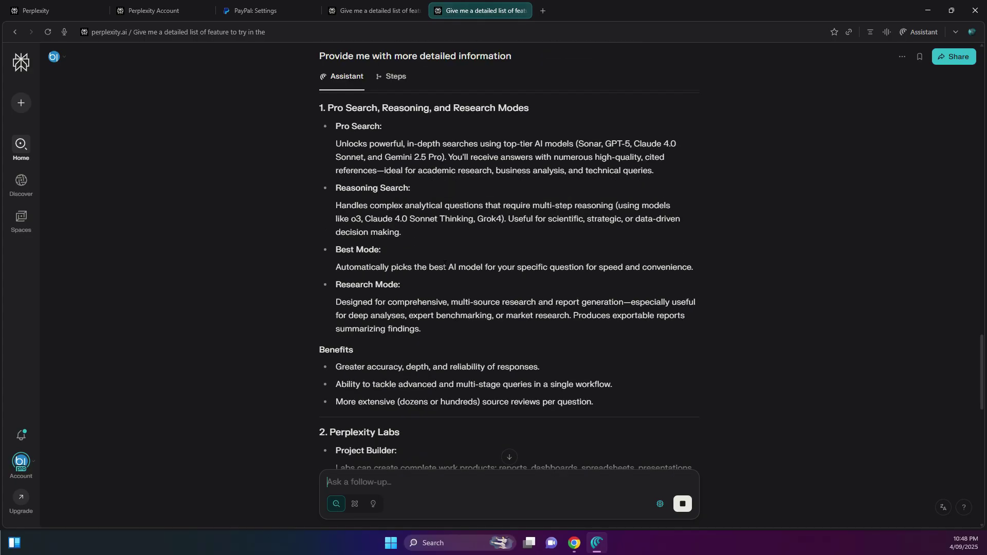
{"action": "scroll", "coordinate": [444, 266], "scroll_direction": "down", "scroll_amount": 5}
{"action": "scroll", "coordinate": [443, 247], "scroll_direction": "up", "scroll_amount": 5}
{"action": "scroll", "coordinate": [443, 239], "scroll_direction": "down", "scroll_amount": 9}
{"action": "scroll", "coordinate": [444, 238], "scroll_direction": "down", "scroll_amount": 10}
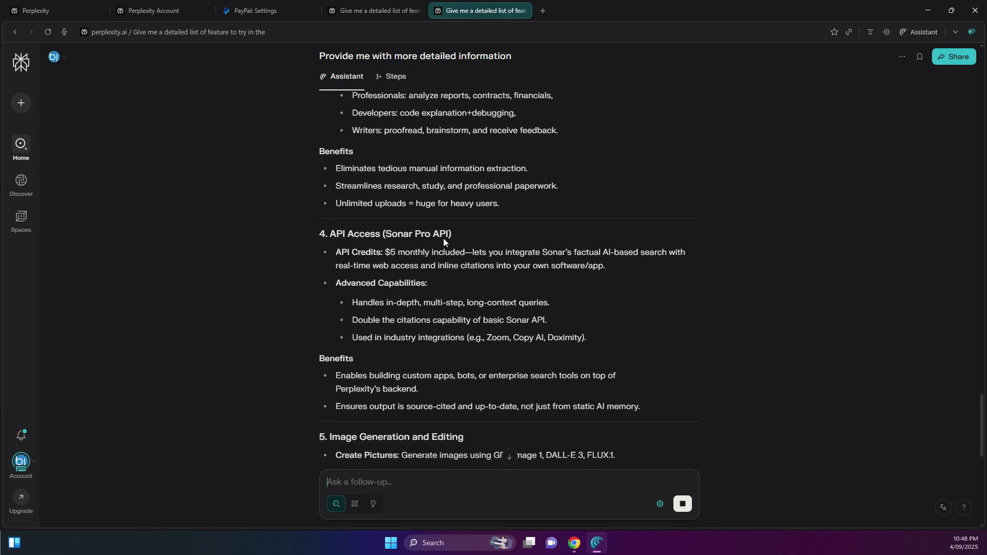
{"action": "scroll", "coordinate": [443, 238], "scroll_direction": "down", "scroll_amount": 9}
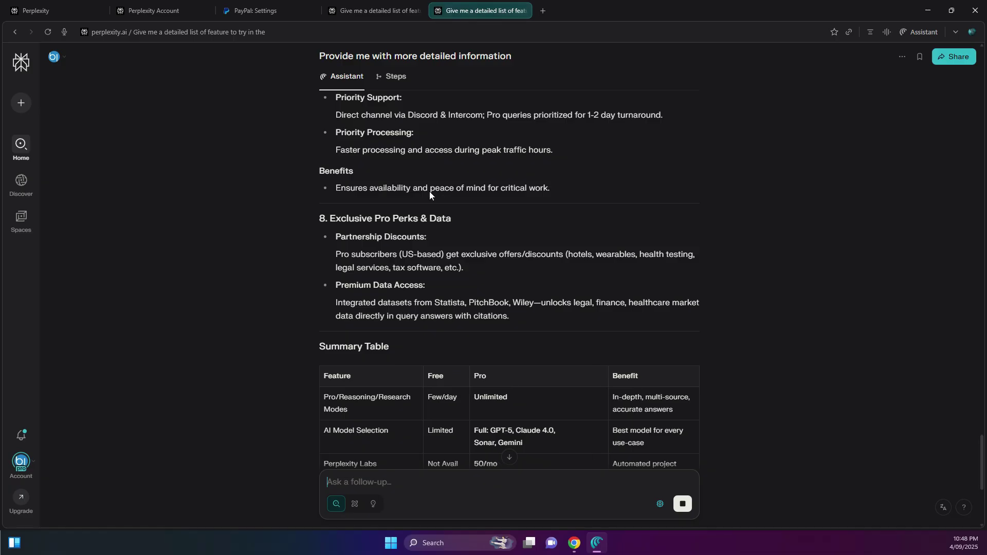
{"action": "scroll", "coordinate": [430, 193], "scroll_direction": "up", "scroll_amount": 1}
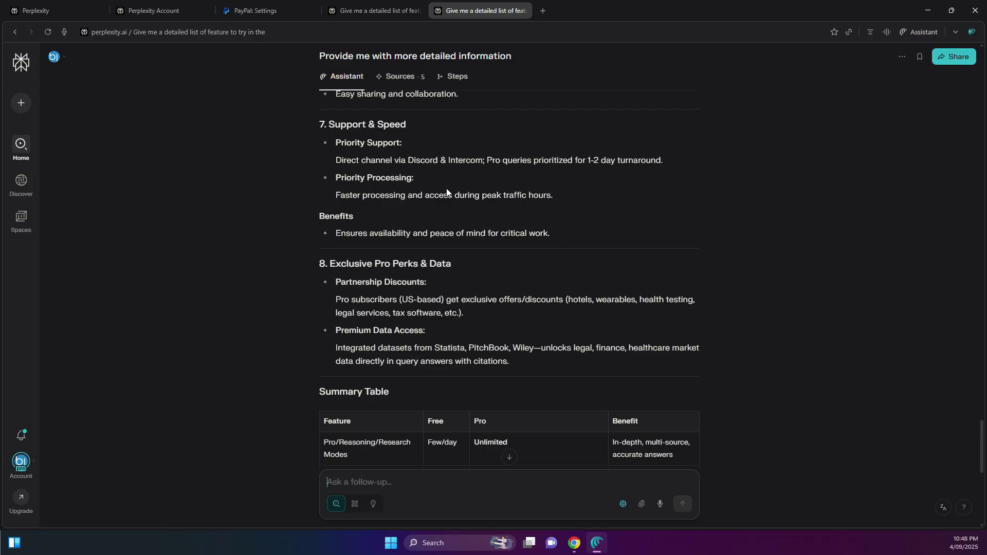
{"action": "scroll", "coordinate": [446, 191], "scroll_direction": "down", "scroll_amount": 4}
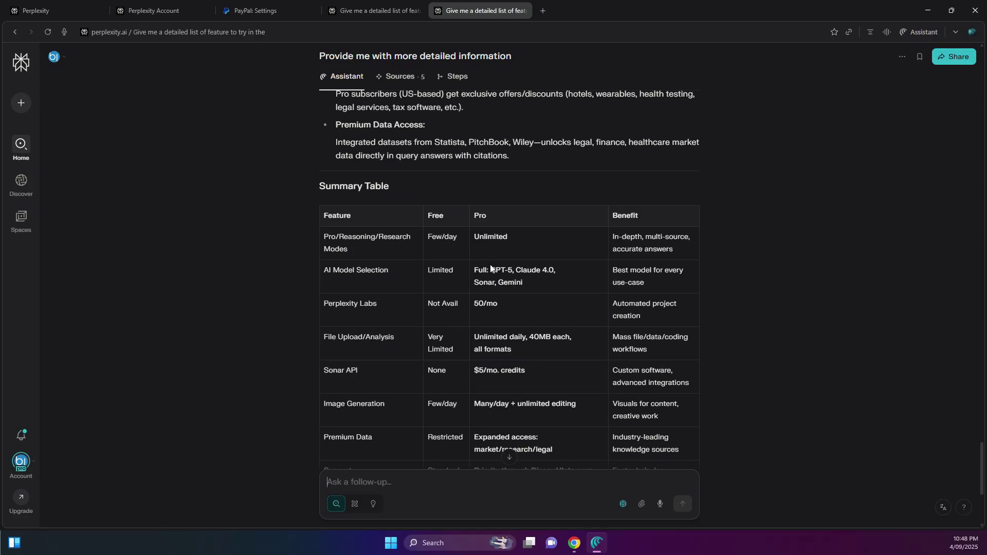
{"action": "scroll", "coordinate": [491, 268], "scroll_direction": "down", "scroll_amount": 5}
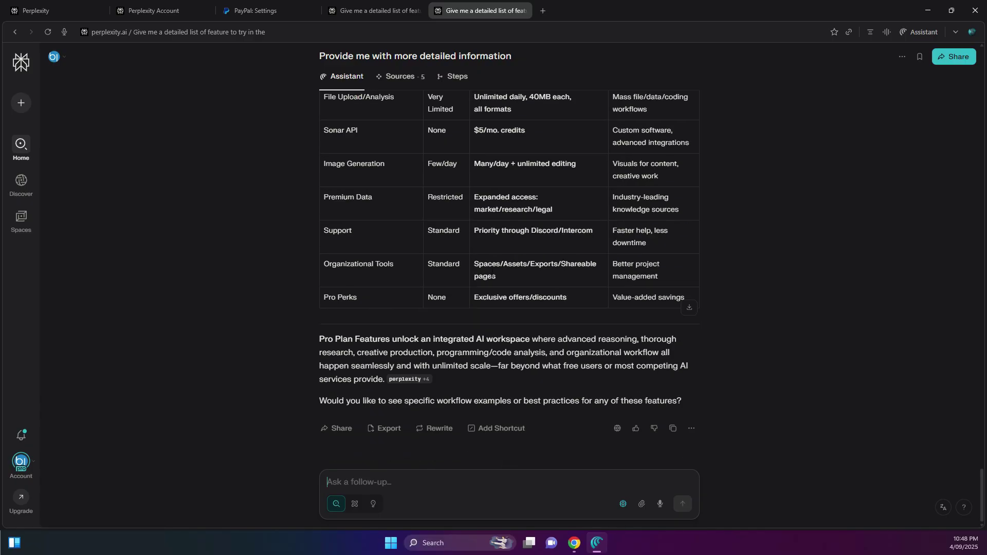
{"action": "scroll", "coordinate": [491, 275], "scroll_direction": "up", "scroll_amount": 15}
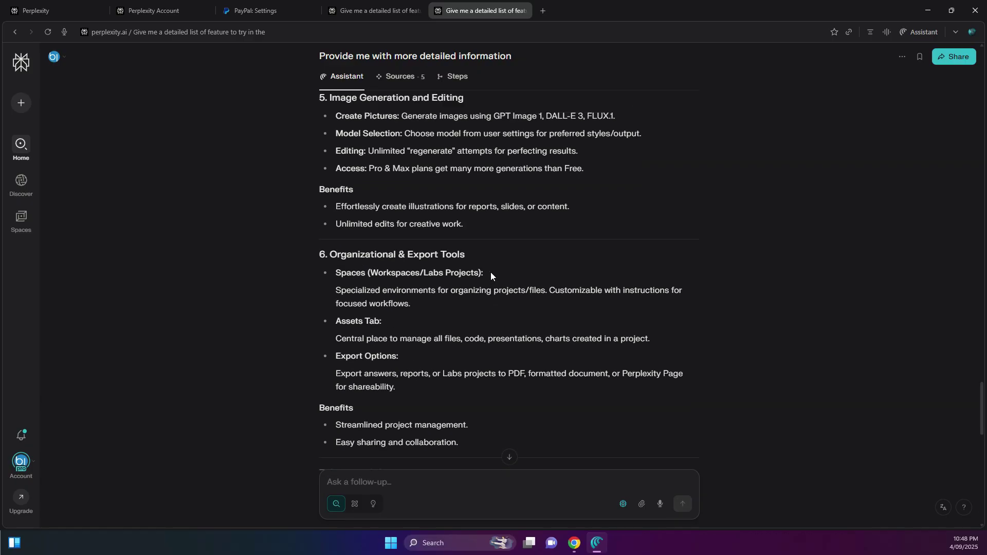
{"action": "scroll", "coordinate": [491, 273], "scroll_direction": "up", "scroll_amount": 10}
{"action": "scroll", "coordinate": [491, 273], "scroll_direction": "down", "scroll_amount": 12}
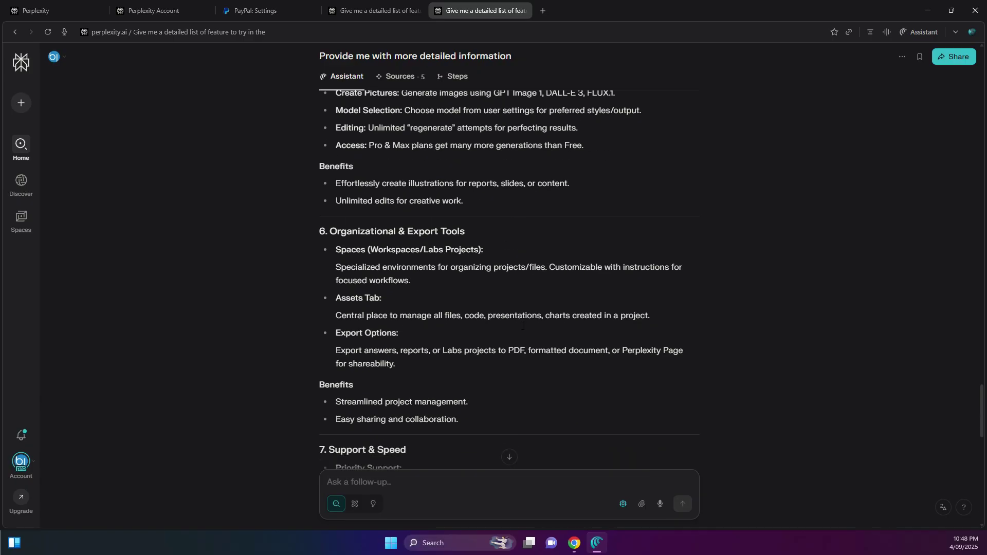
Turn the Best toggle back on so the model is chosen automatically
{"action": "left_click", "coordinate": [622, 502]}
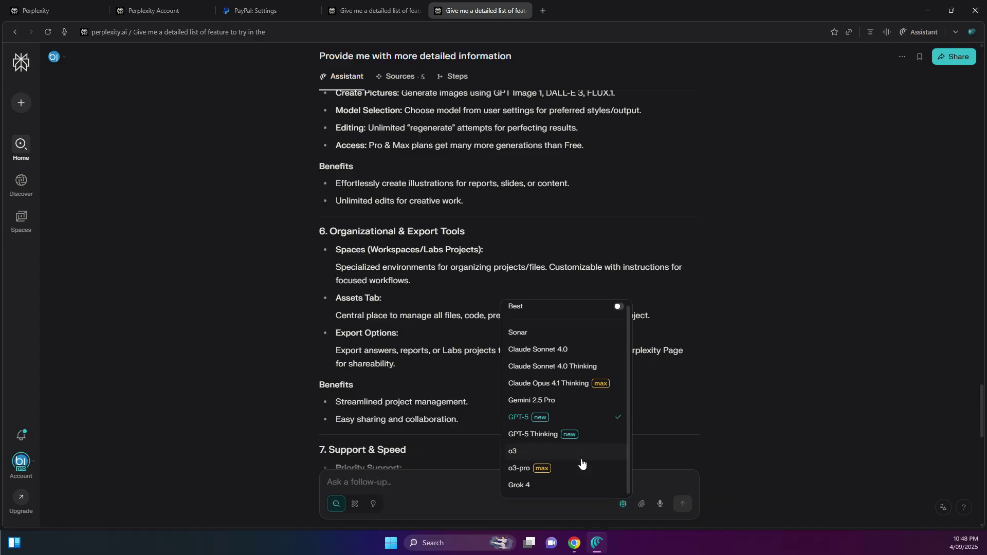
{"action": "left_click", "coordinate": [617, 307]}
{"action": "left_click", "coordinate": [10, 20]}
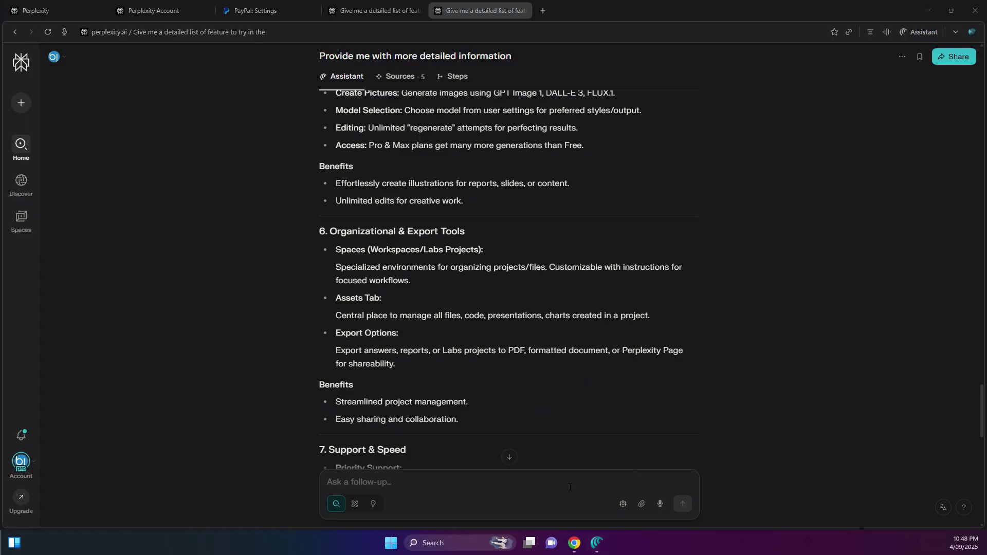
Review the file attachment options in the paperclip menu, then close it
{"action": "left_click", "coordinate": [642, 506]}
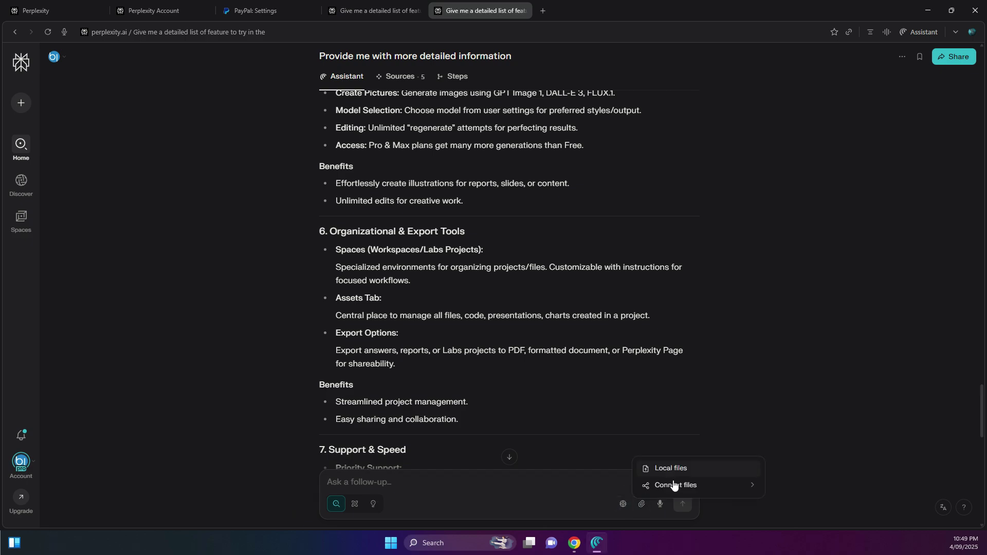
{"action": "mouse_move", "coordinate": [673, 486]}
{"action": "left_click", "coordinate": [643, 405]}
Send the follow-up 'create an inforgraphic image for this summary' to get an infographic
{"action": "left_click", "coordinate": [412, 484]}
{"action": "type", "text": "create an"}
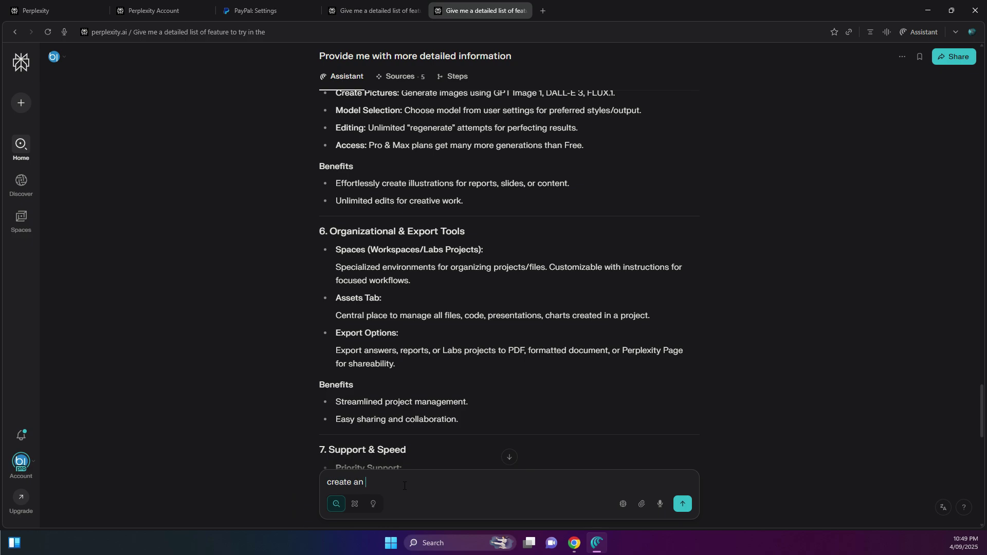
{"action": "type", "text": " image"}
{"action": "key", "text": "BackSpace"}
{"action": "key", "text": "BackSpace"}
{"action": "key", "text": "BackSpace"}
{"action": "key", "text": "BackSpace"}
{"action": "key", "text": "BackSpace"}
{"action": "type", "text": "inforgraphic image for this summary"}
{"action": "key", "text": "Return"}
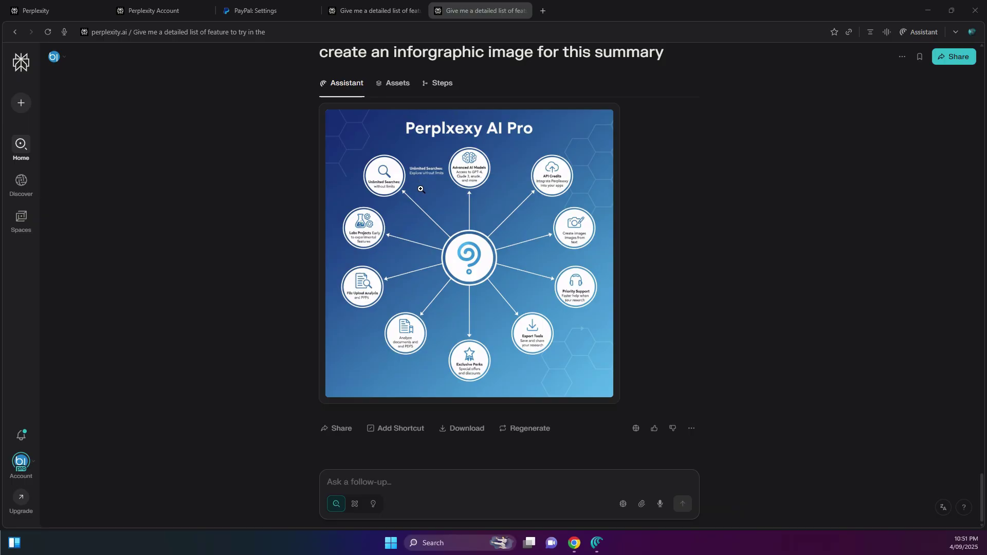
{"action": "left_click", "coordinate": [471, 314]}
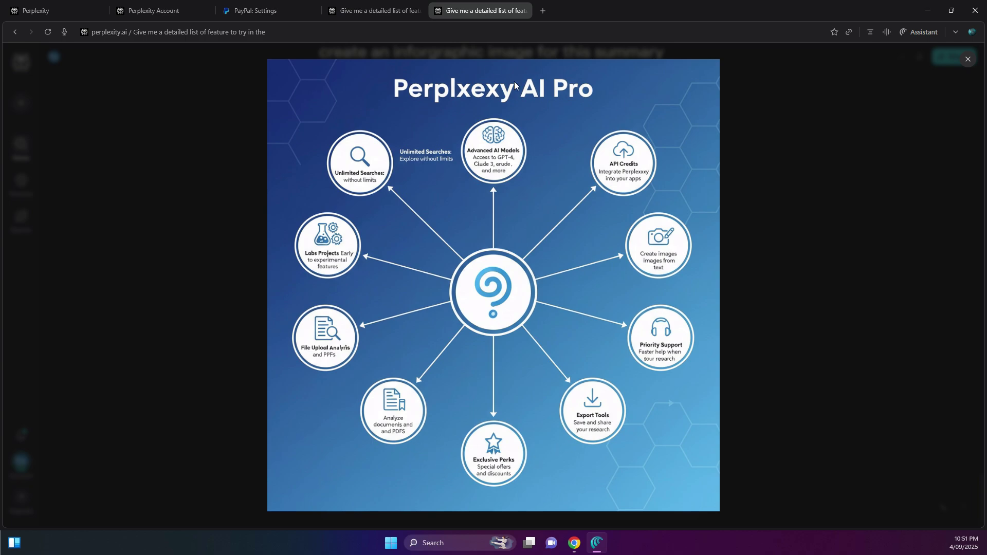
{"action": "left_click", "coordinate": [781, 186]}
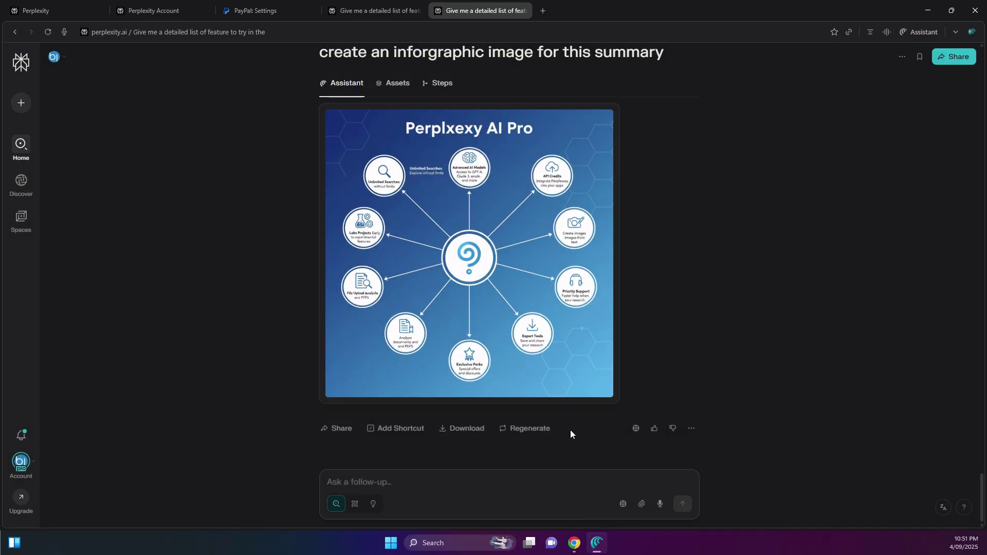
Send the follow-up 'Please fix the spelling of perplxexy to Perplexity' to regenerate the infographic
{"action": "left_click", "coordinate": [426, 484]}
{"action": "type", "text": "Ple"}
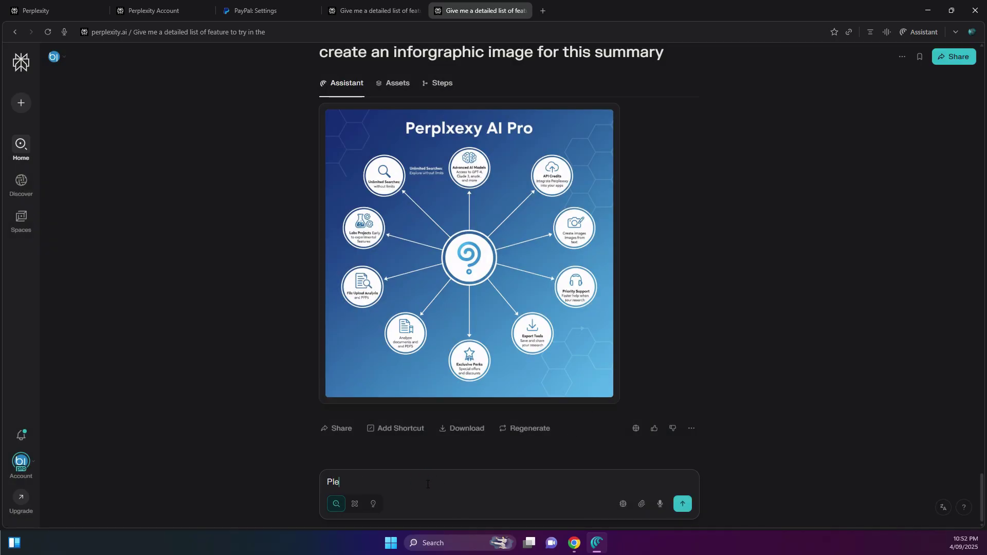
{"action": "type", "text": "ase fix the spelling of perplxexy"}
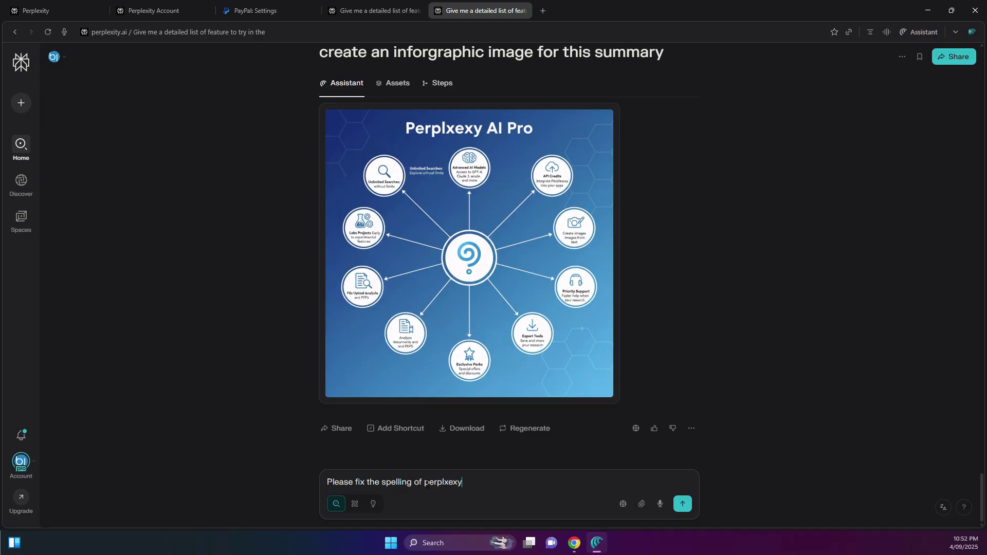
{"action": "type", "text": " to Perplexity"}
{"action": "key", "text": "Return"}
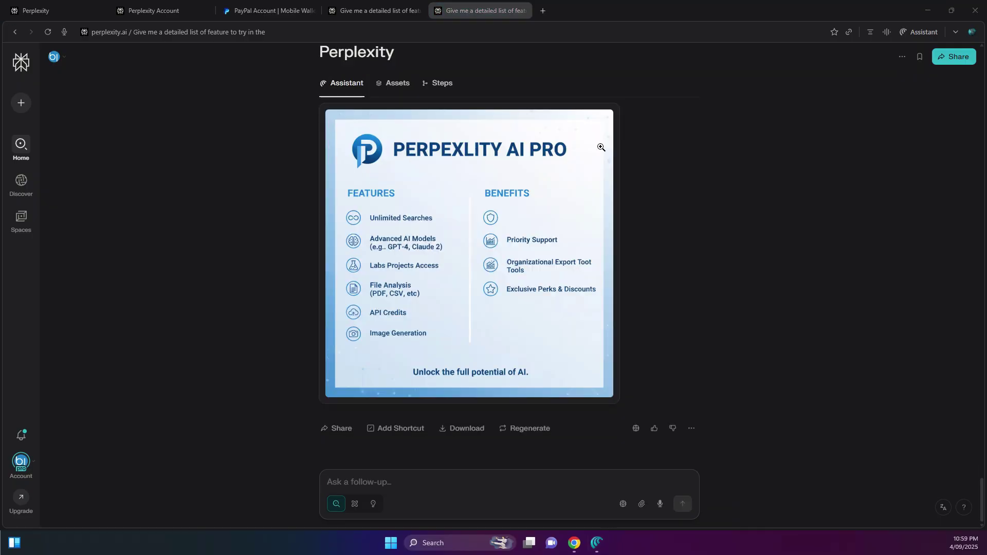
{"action": "scroll", "coordinate": [472, 213], "scroll_direction": "up", "scroll_amount": 1}
{"action": "scroll", "coordinate": [472, 212], "scroll_direction": "up", "scroll_amount": 5}
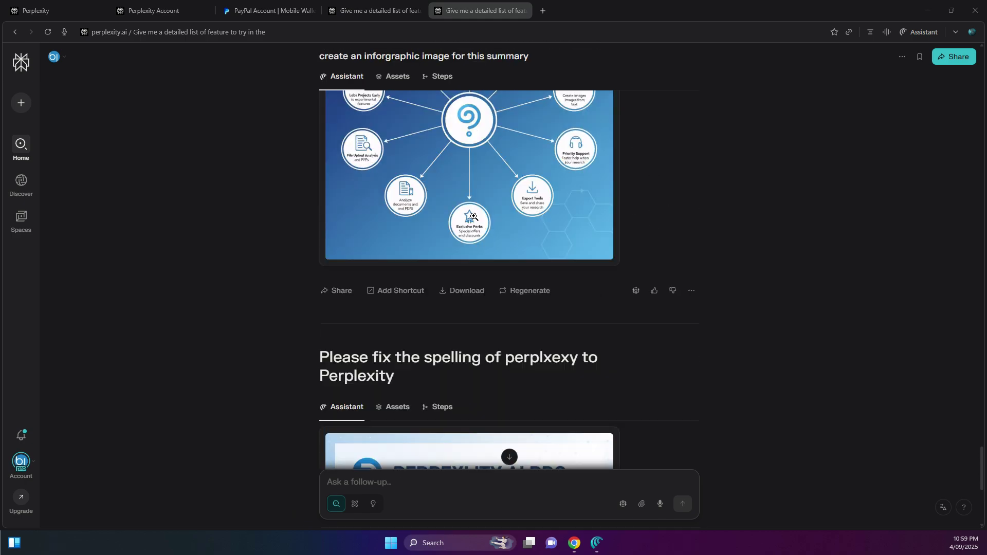
{"action": "scroll", "coordinate": [412, 298], "scroll_direction": "down", "scroll_amount": 2}
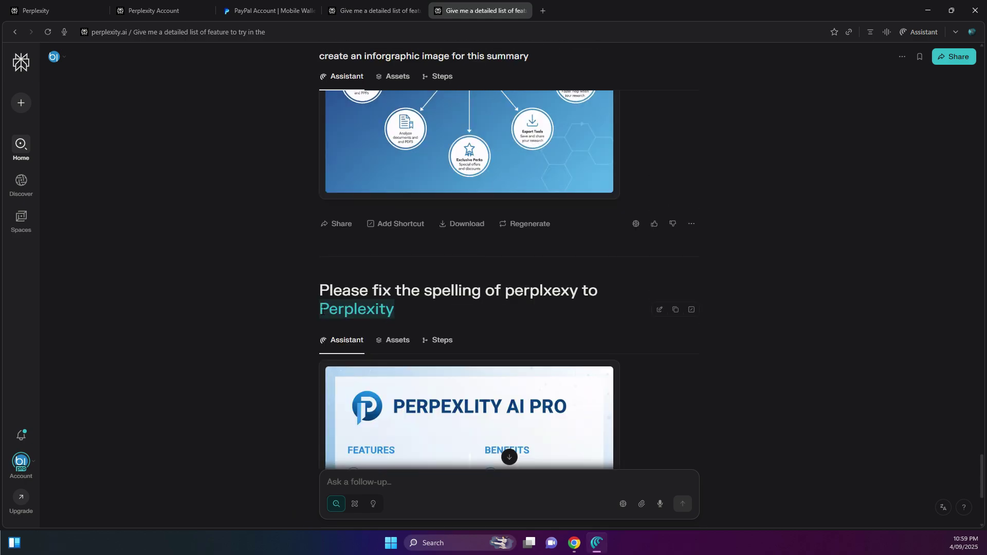
{"action": "triple_click", "coordinate": [322, 314]}
{"action": "left_click", "coordinate": [342, 311]}
{"action": "scroll", "coordinate": [360, 317], "scroll_direction": "up", "scroll_amount": 4}
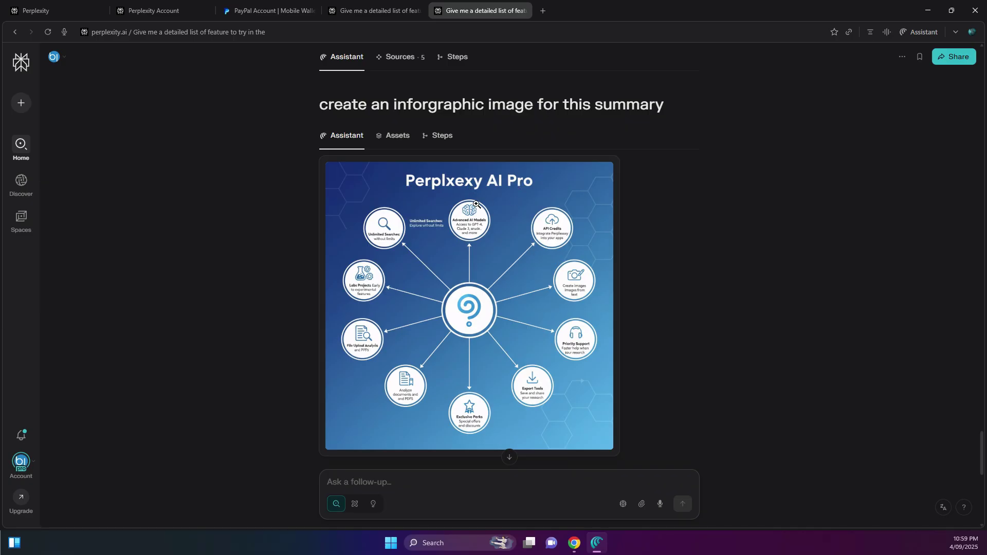
{"action": "scroll", "coordinate": [506, 245], "scroll_direction": "down", "scroll_amount": 3}
{"action": "scroll", "coordinate": [506, 246], "scroll_direction": "down", "scroll_amount": 5}
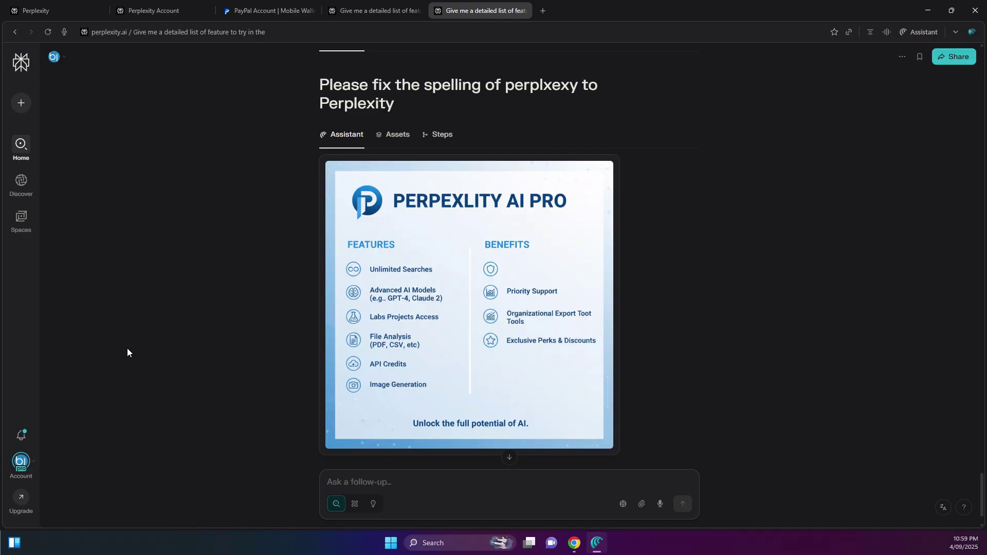
Go to API settings from the account menu and cancel the Create a new API Group dialog
{"action": "left_click", "coordinate": [26, 466]}
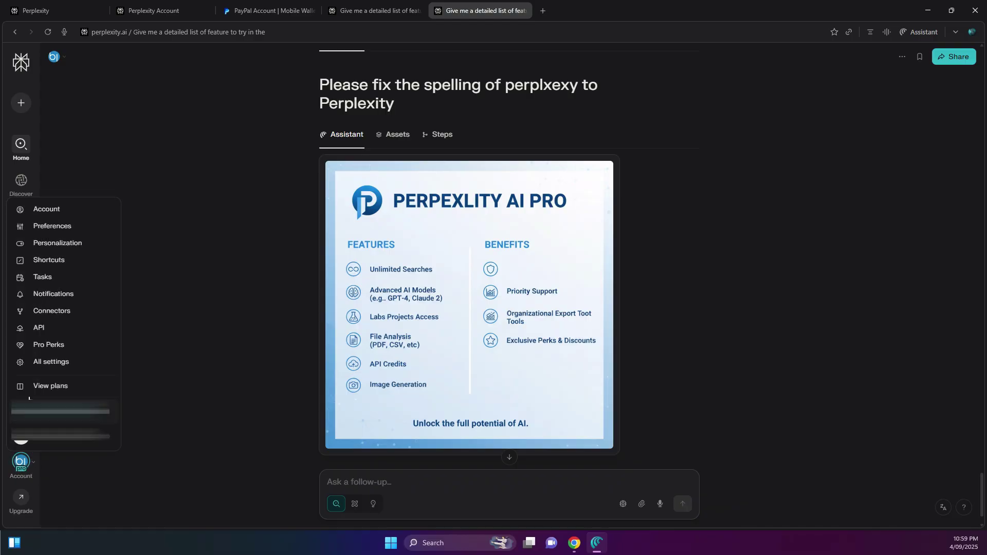
{"action": "left_click", "coordinate": [39, 331]}
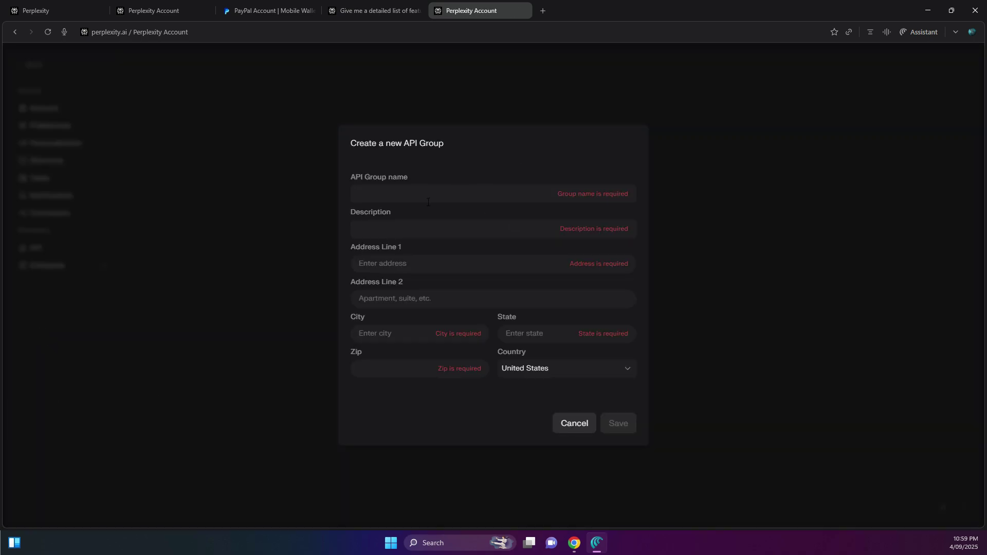
{"action": "left_click", "coordinate": [571, 426]}
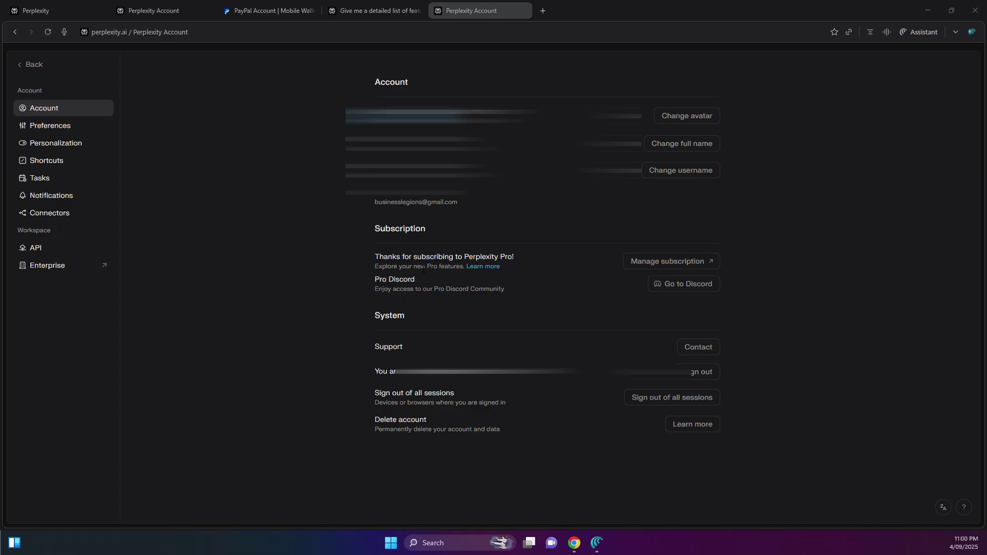
{"action": "left_click", "coordinate": [463, 255]}
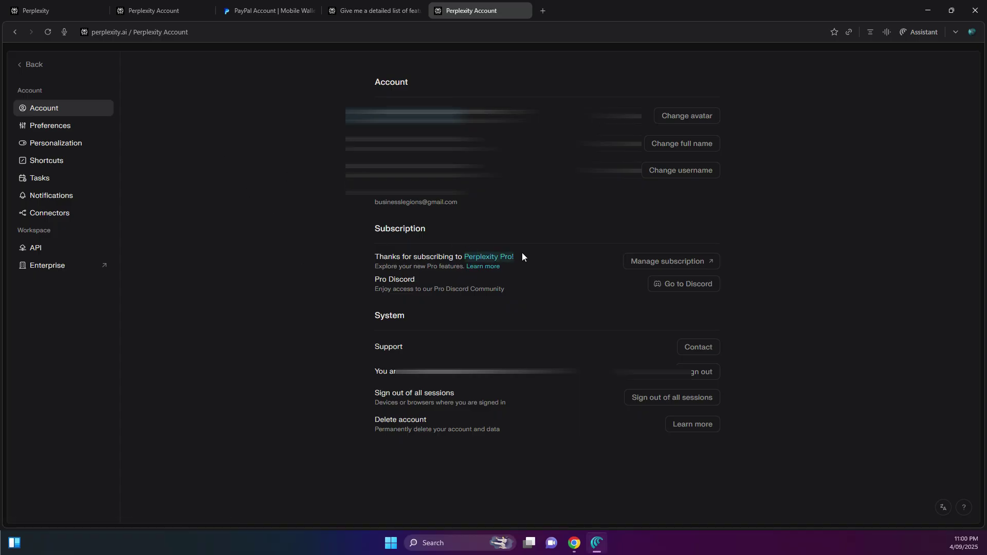